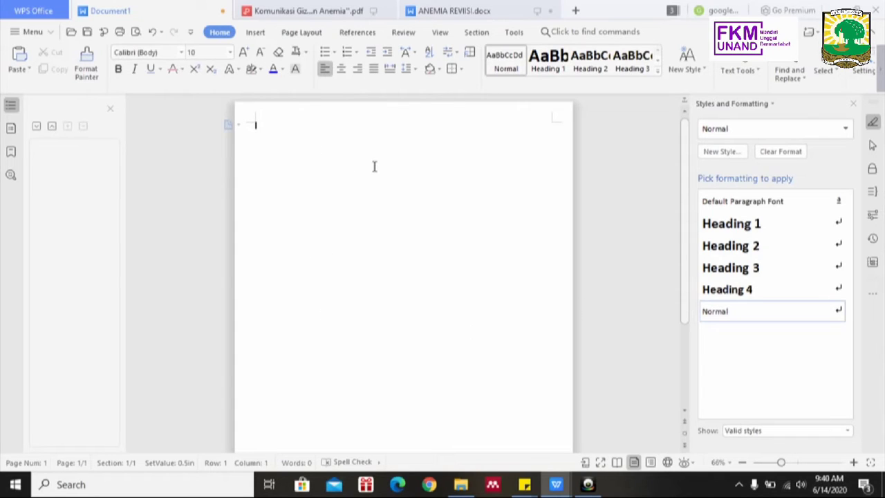
Step: Set the document's page orientation to Landscape
left_click(302, 32)
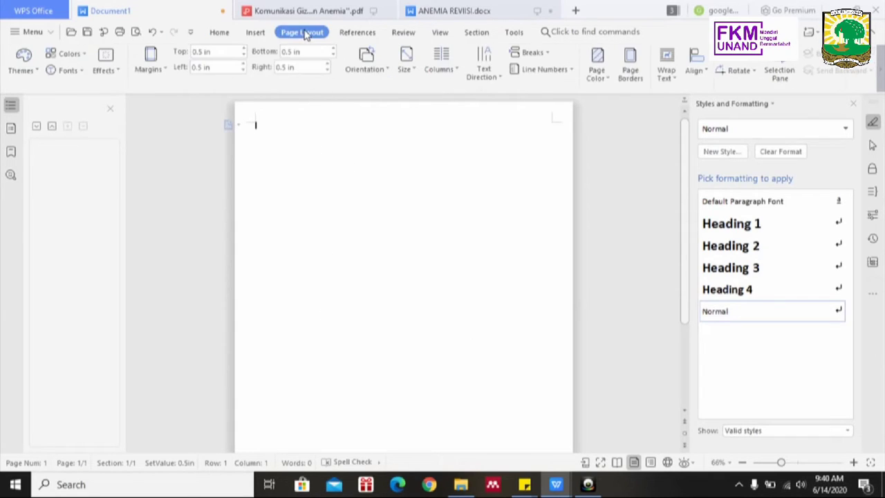
left_click(367, 60)
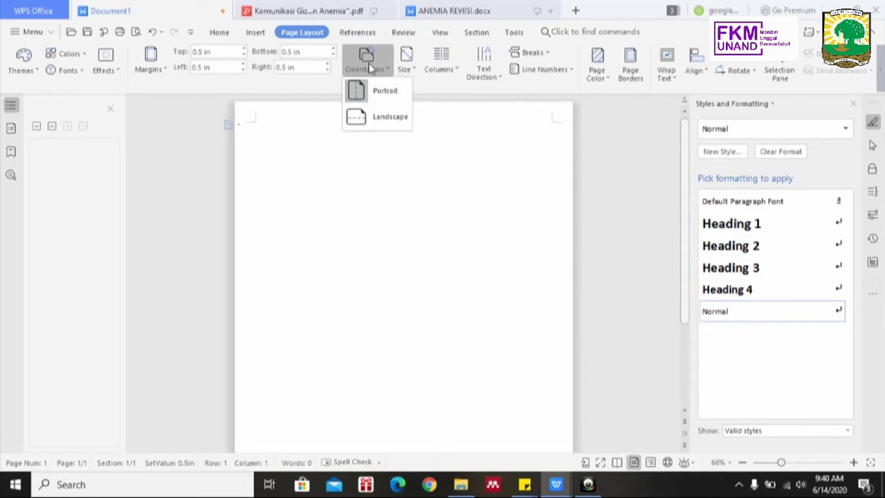
left_click(378, 116)
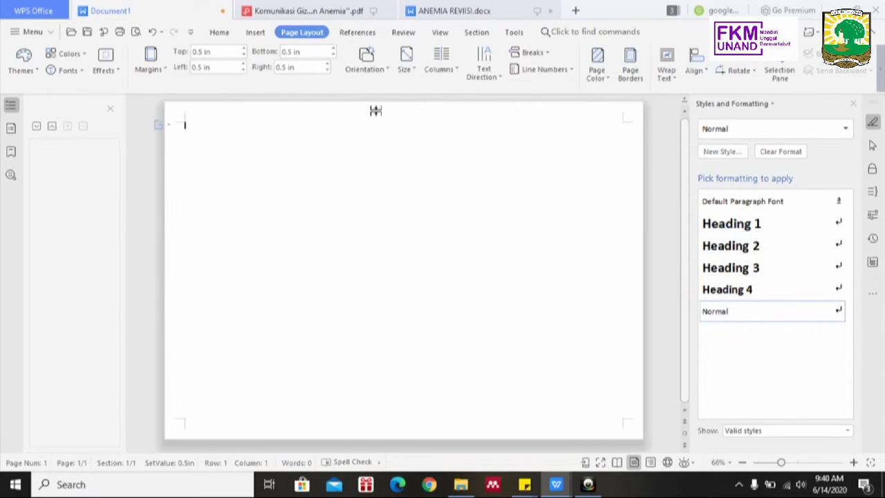
Step: Choose A4 as the paper size and apply the Narrow margin preset
left_click(403, 69)
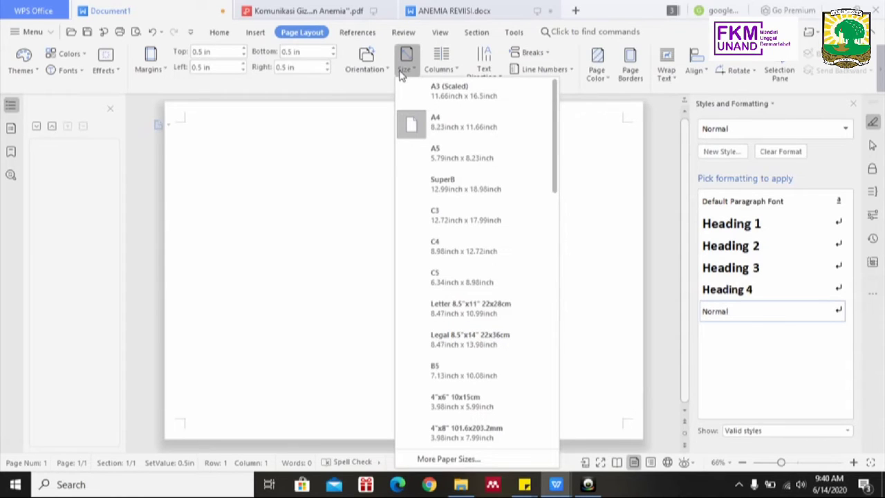
left_click(427, 123)
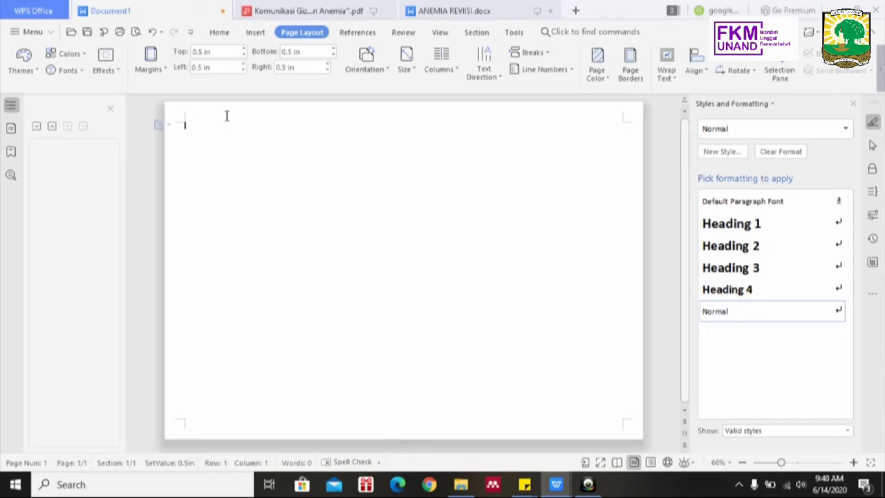
left_click(152, 63)
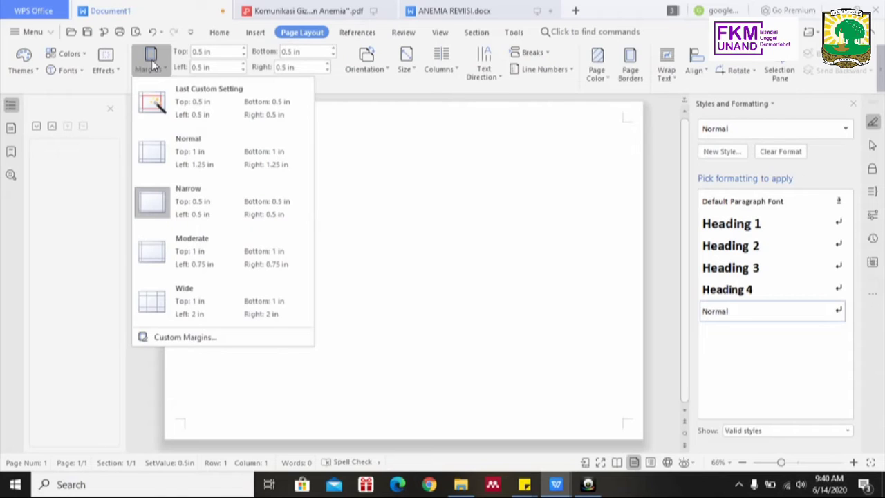
left_click(170, 203)
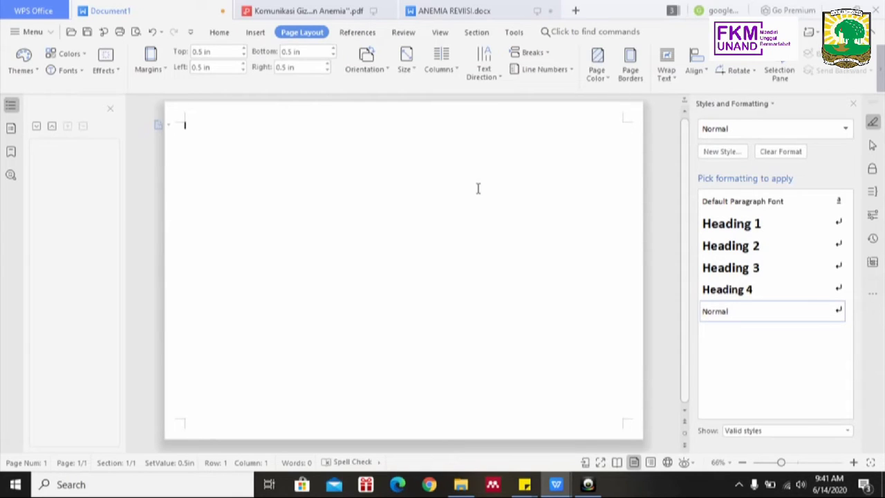
Step: Draw a rectangle that covers the whole page, stretching its upper edge to the page's upper edge
left_click(259, 34)
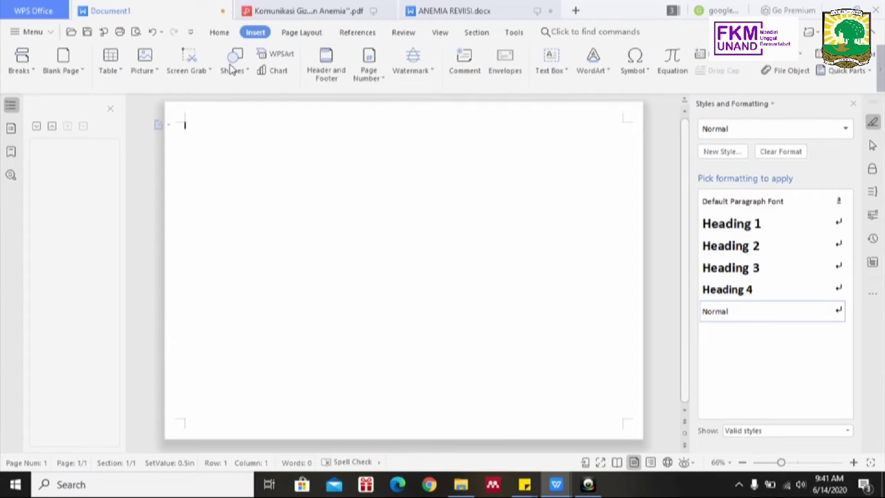
left_click(233, 69)
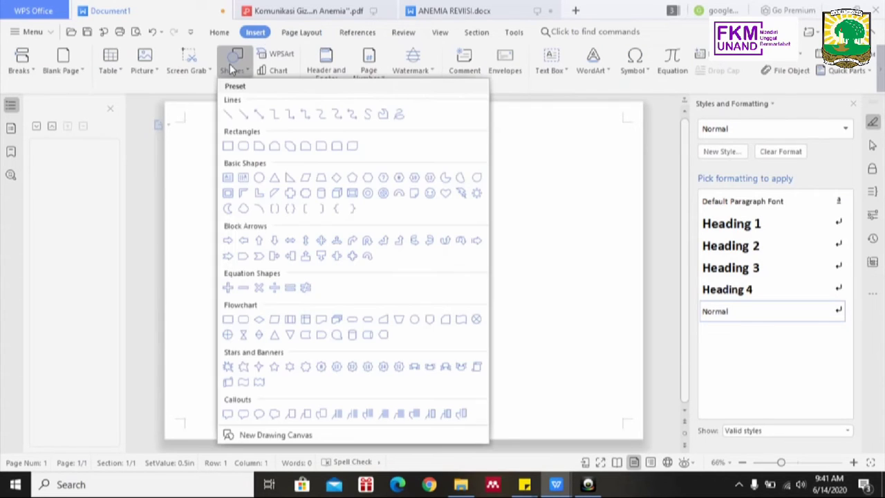
left_click(228, 146)
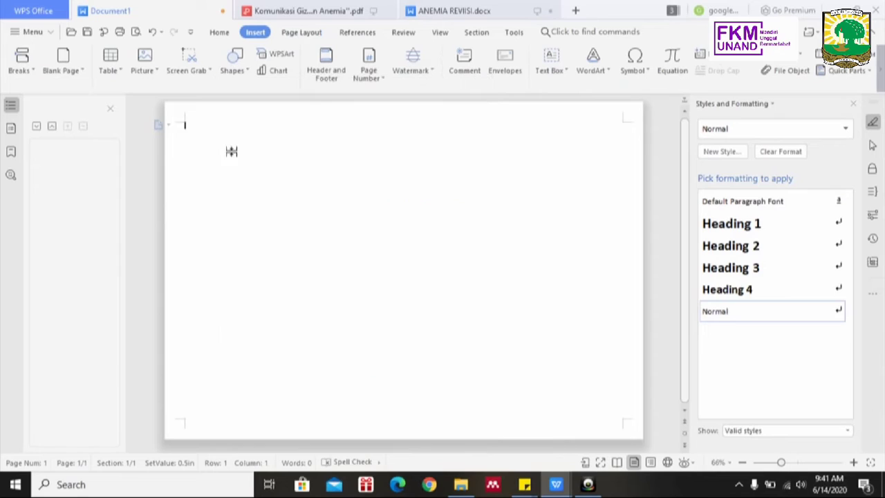
left_click(164, 103)
left_click(235, 59)
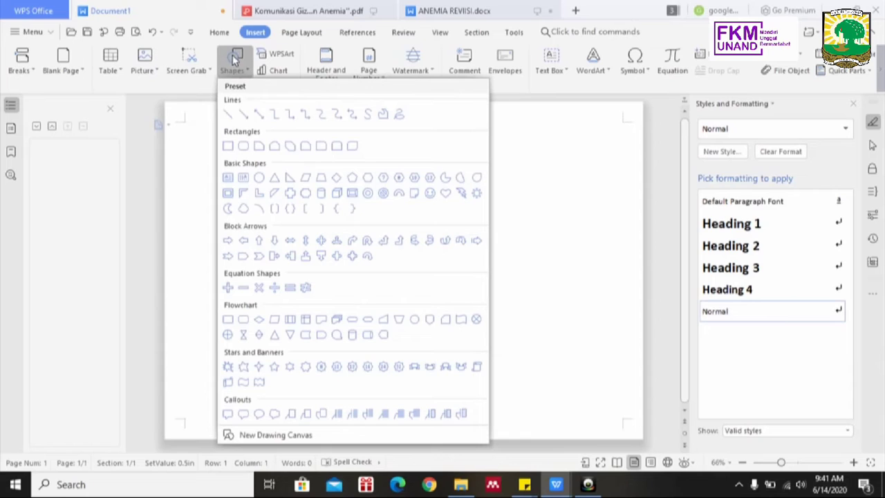
left_click(231, 146)
mouse_move(164, 104)
left_mouse_down()
mouse_move(294, 118)
mouse_move(610, 250)
mouse_move(618, 427)
mouse_move(684, 467)
mouse_move(650, 444)
left_mouse_up()
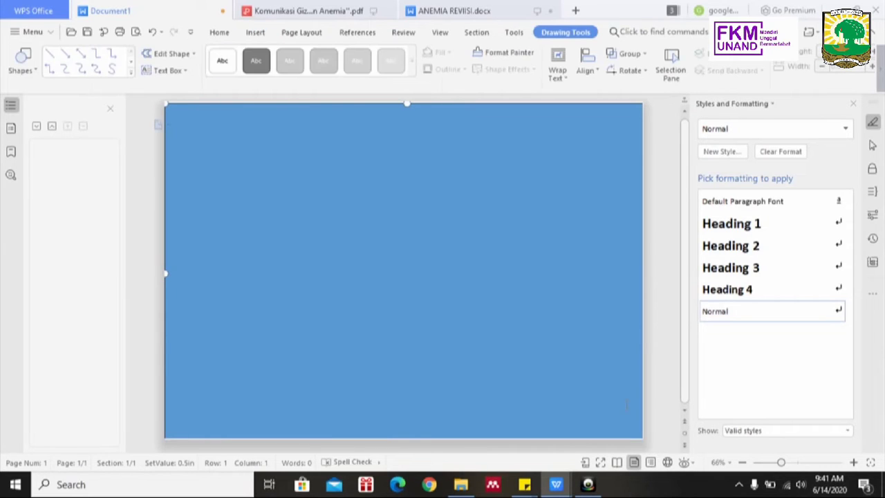
left_click_drag(407, 102, 408, 101)
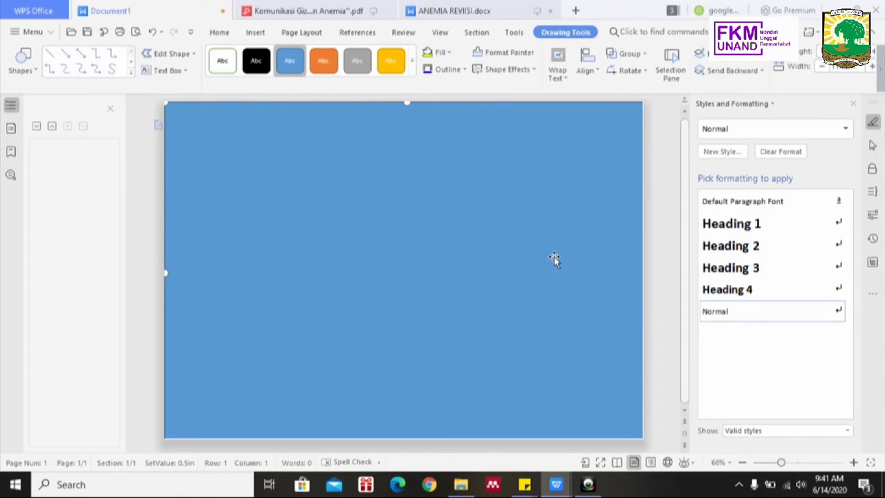
Step: Try the lightest orange, gold and grey theme colors as the page rectangle's fill
left_click(449, 53)
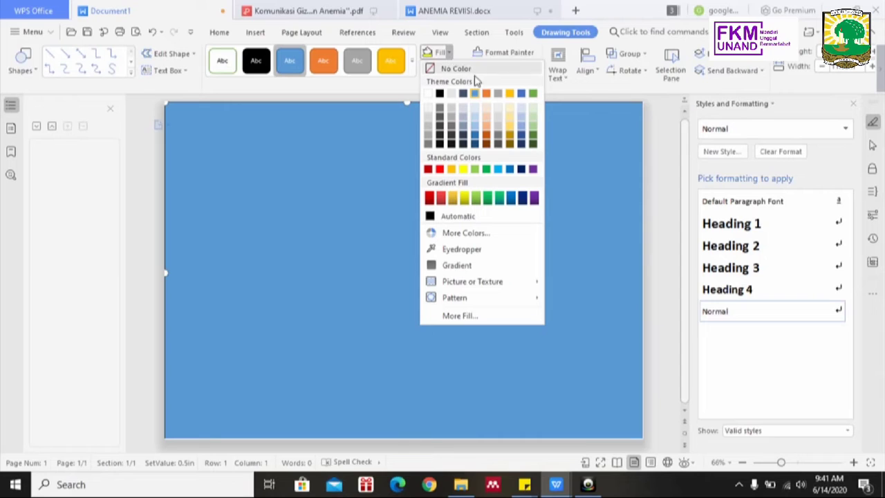
left_click(487, 113)
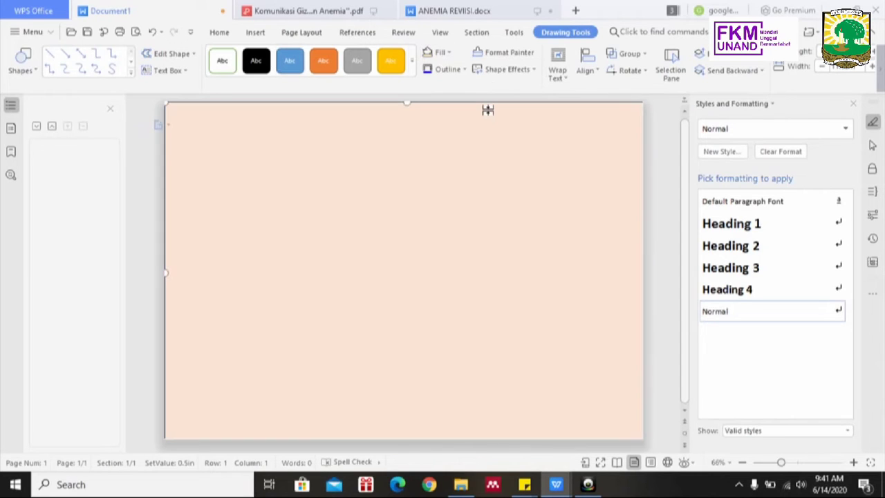
left_click(450, 56)
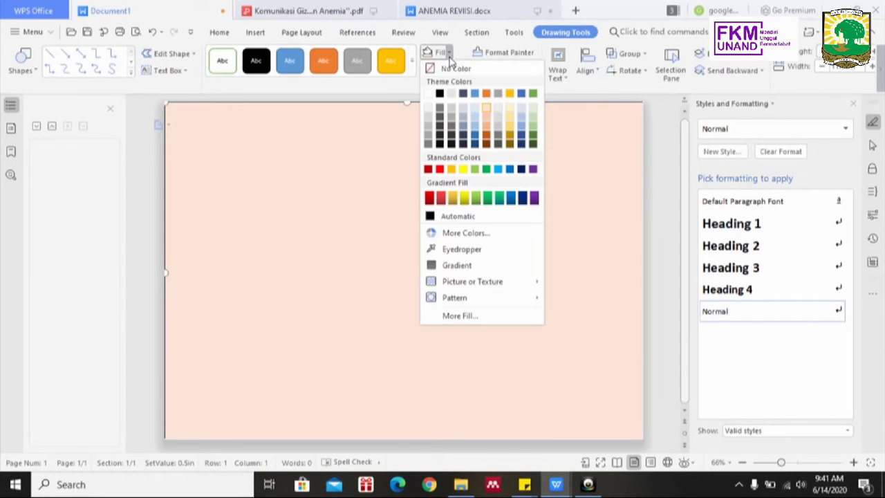
left_click(507, 112)
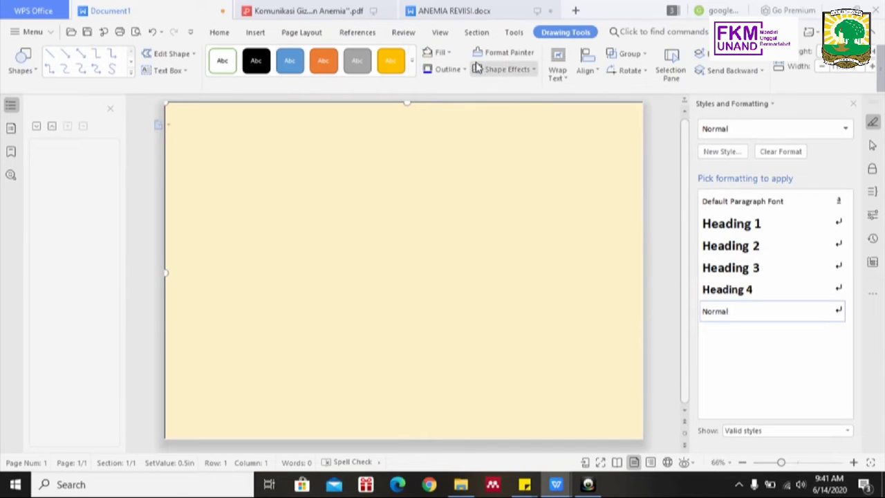
left_click(447, 54)
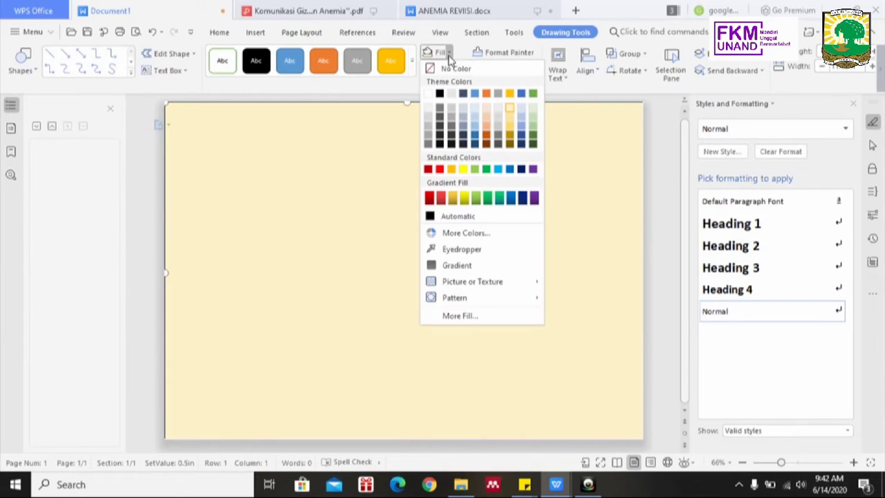
left_click(497, 108)
Step: Fill the page rectangle with the lightest gold theme color at 0% transparency
left_click(448, 53)
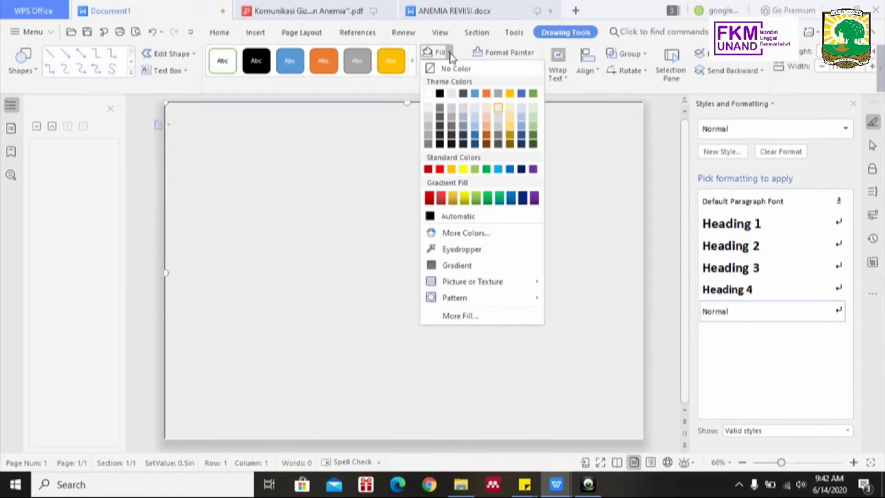
left_click(509, 113)
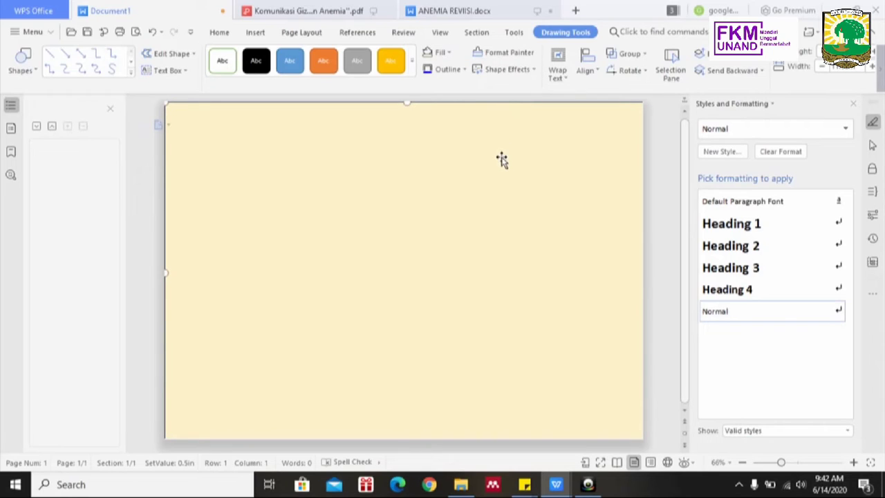
double_click(349, 153)
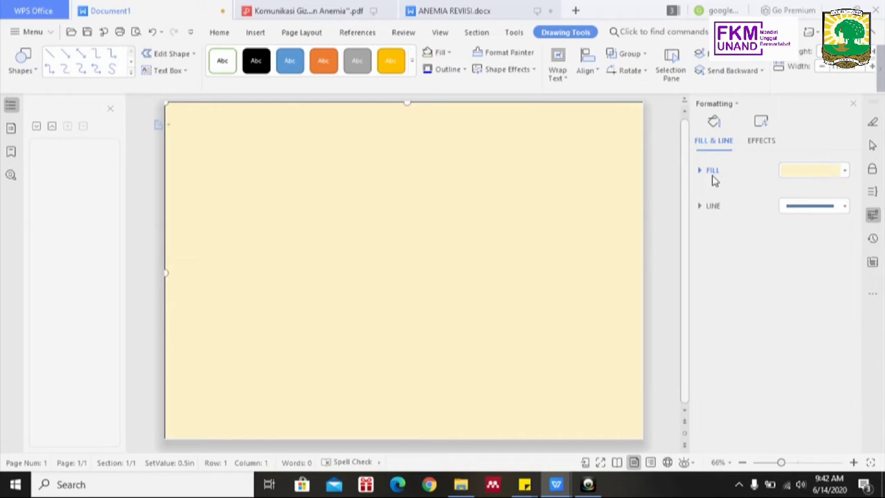
left_click(713, 173)
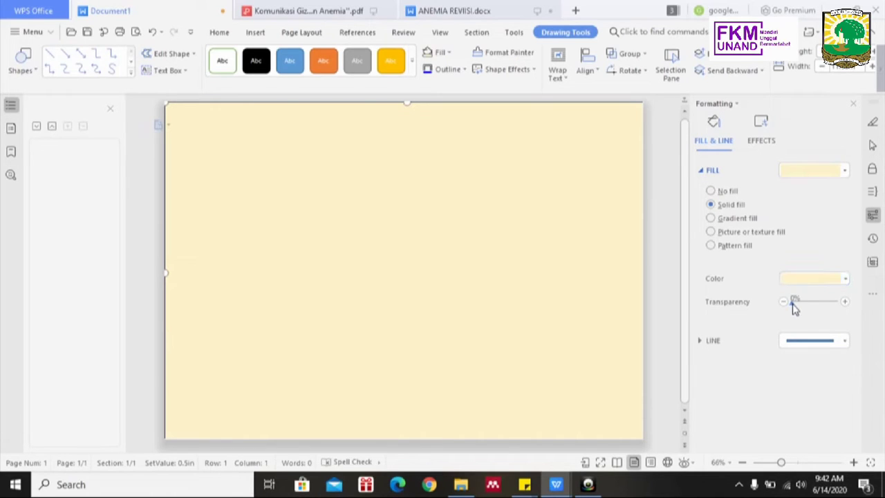
mouse_move(796, 307)
left_mouse_down()
mouse_move(828, 307)
mouse_move(791, 312)
mouse_move(784, 302)
left_mouse_up()
left_click(667, 199)
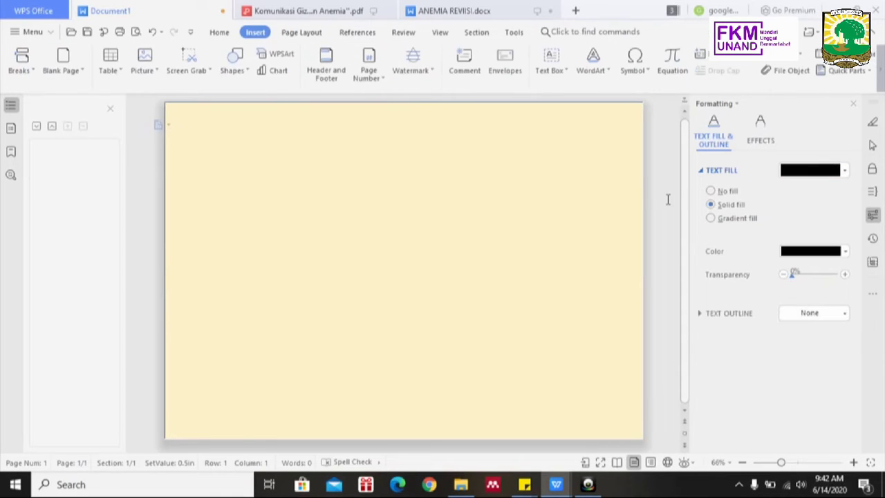
Step: Draw a full-height text box over roughly the left third of the page and match its fill to the pale gold background
left_click(551, 61)
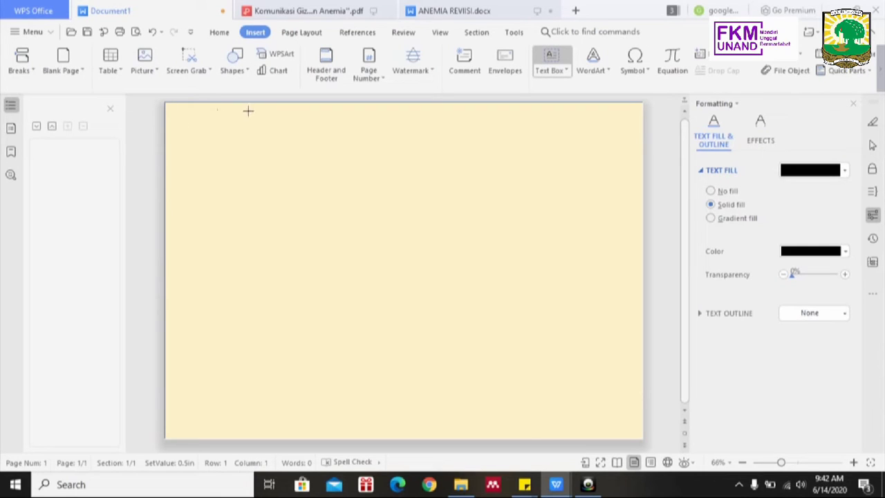
left_click_drag(163, 102, 341, 439)
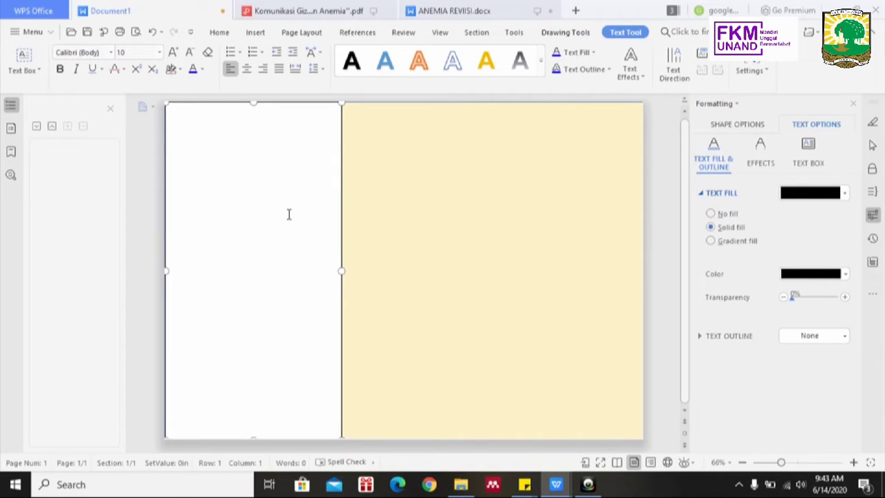
left_click(565, 35)
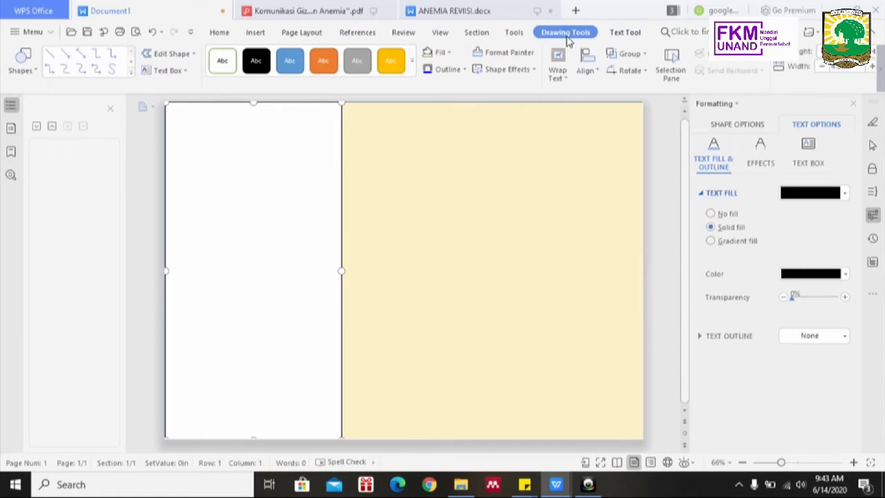
left_click(436, 55)
left_click(380, 312)
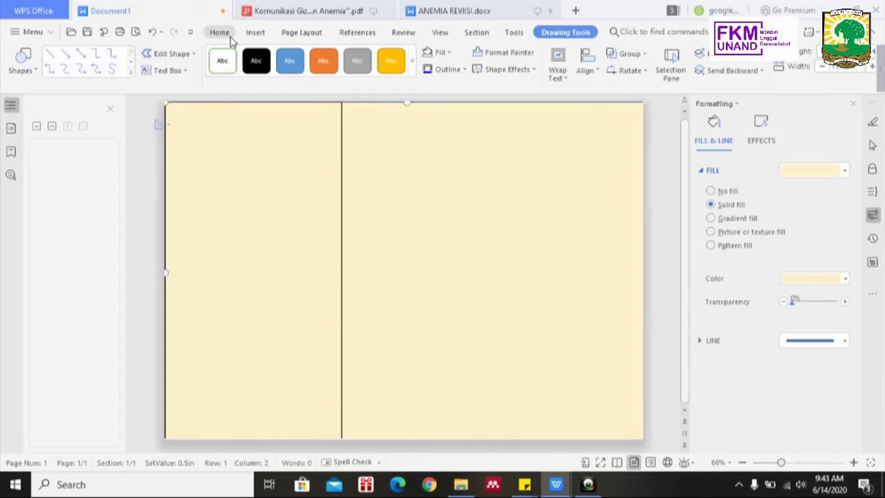
Step: Draw a second full-height text box over the middle of the page, adjoining the first and reaching the page's upper edge
left_click(255, 32)
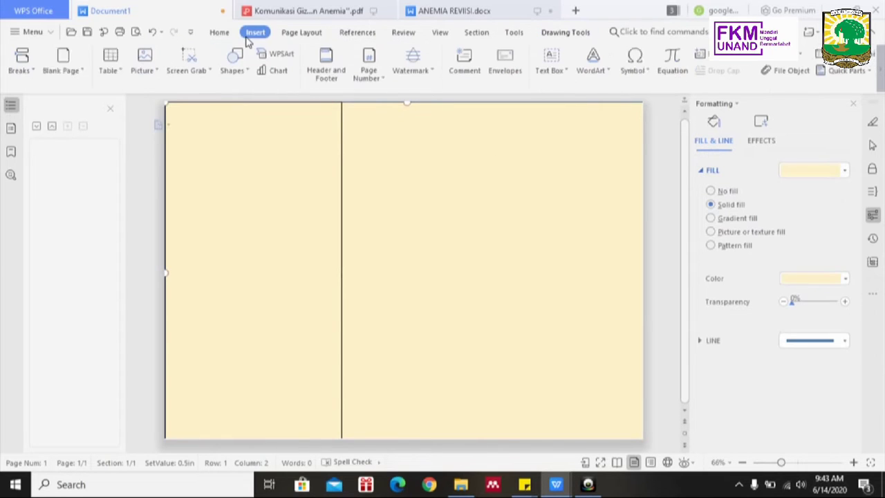
left_click(550, 55)
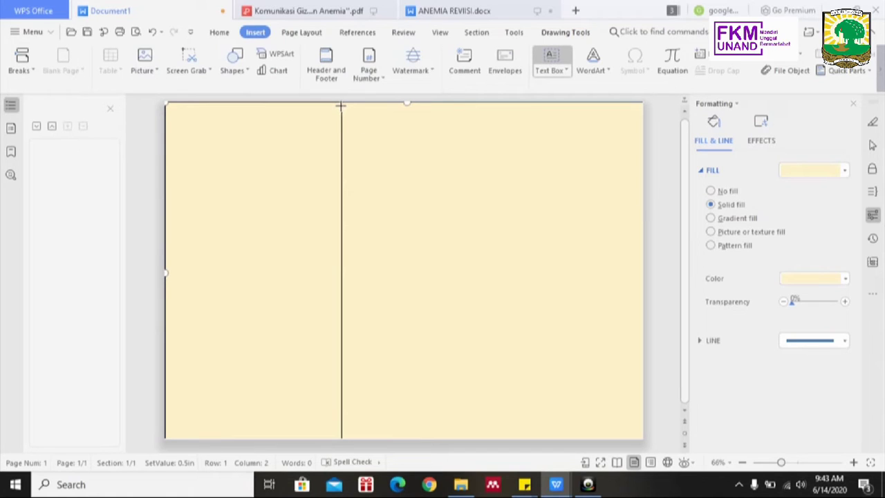
left_click_drag(341, 105, 503, 439)
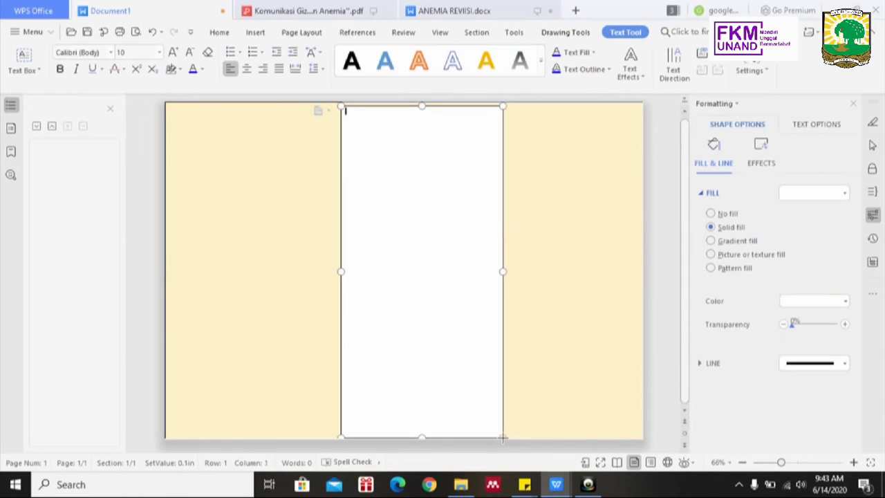
left_click(421, 104)
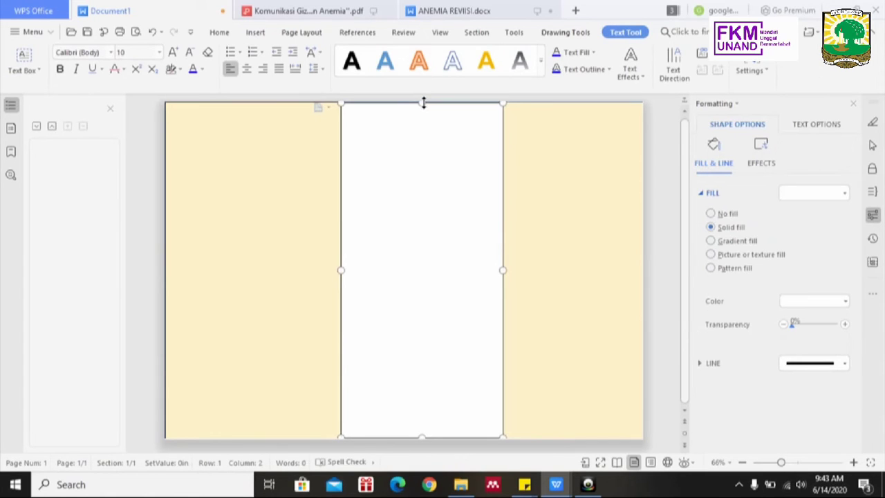
Step: Narrow the left text box slightly and extend the middle text box's left edge to meet it
left_click(541, 253)
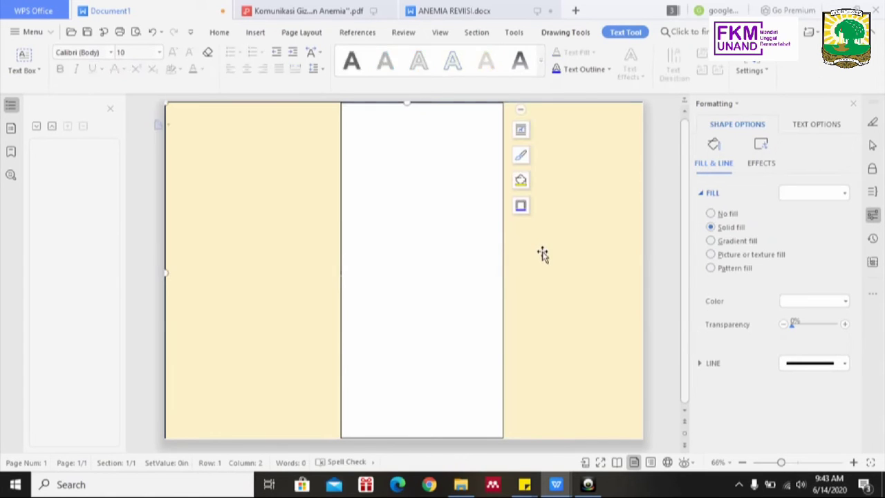
left_click(301, 249)
left_click_drag(342, 270, 339, 272)
left_click(341, 272)
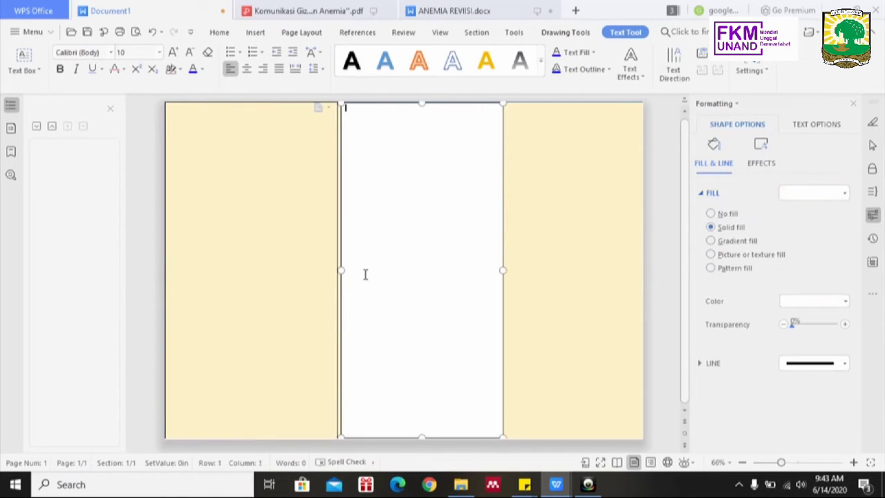
left_click_drag(343, 271, 340, 271)
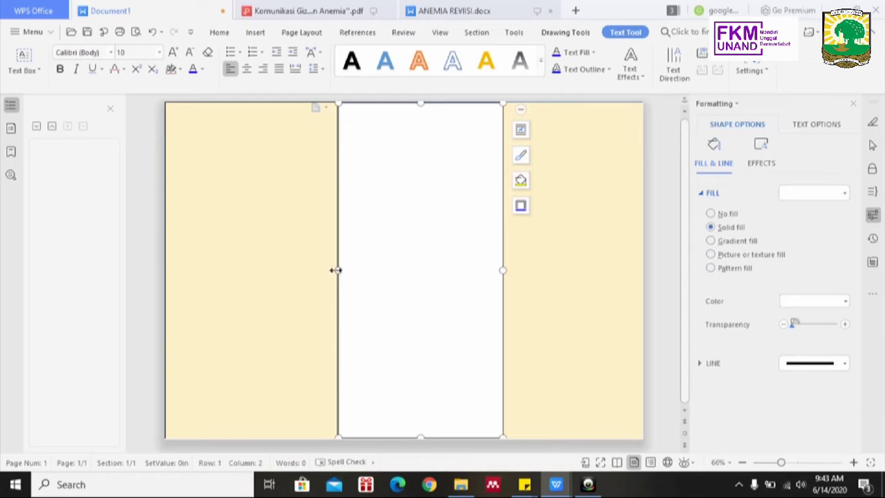
left_click(338, 271)
left_click_drag(339, 269, 339, 269)
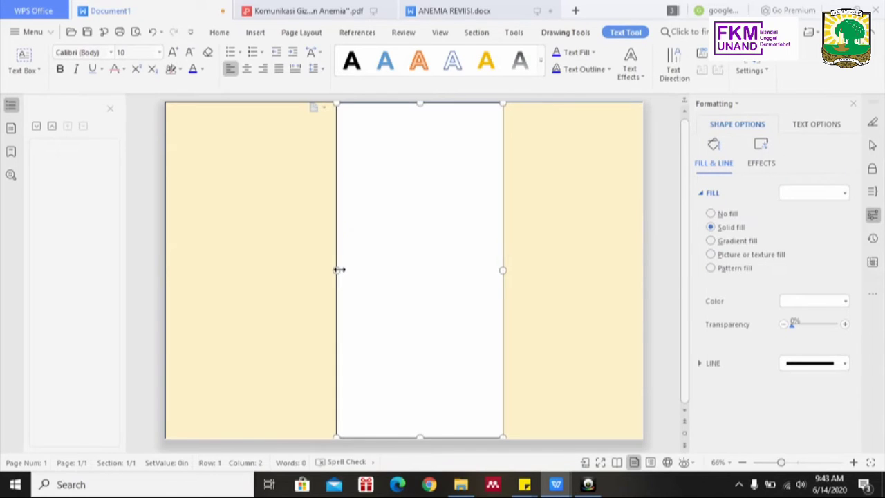
Step: Extend the middle text box down to the page's lower edge
left_click(513, 280)
left_click(474, 357)
left_click_drag(421, 438, 421, 441)
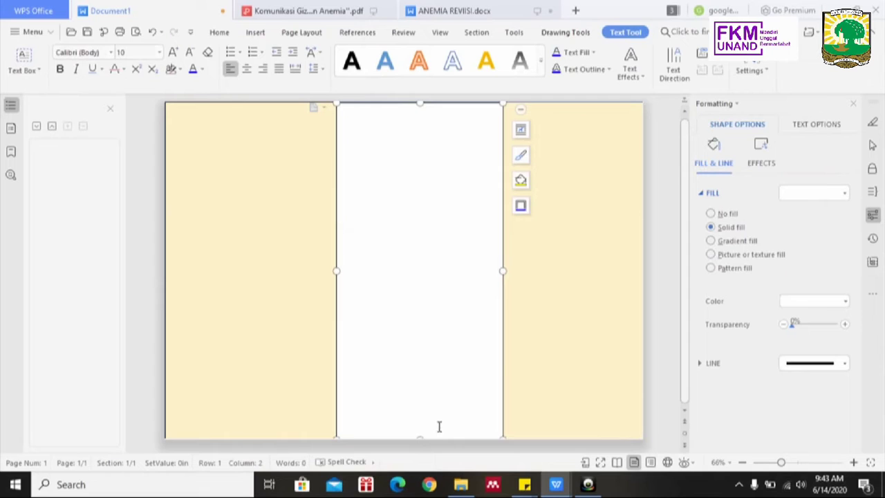
Step: Narrow the left text box slightly, then shift both side edges of the middle text box left so it adjoins the left one
left_click(527, 351)
left_click(269, 300)
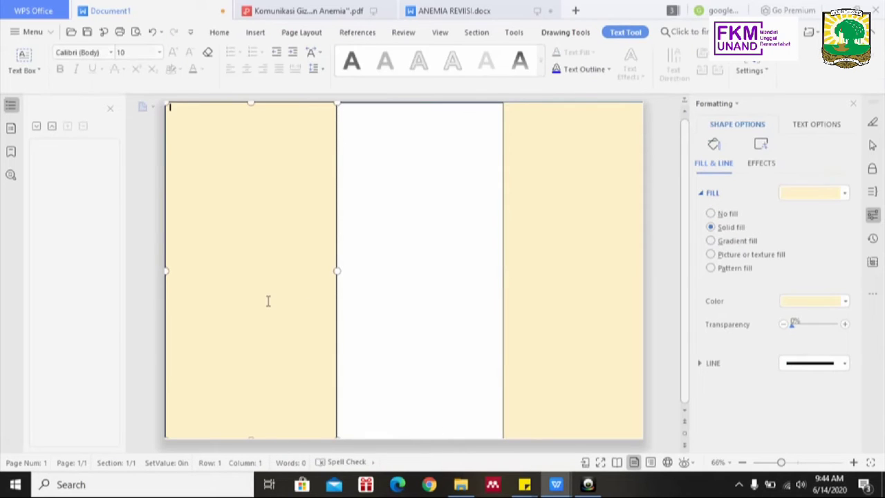
left_click_drag(337, 270, 334, 270)
left_click(354, 270)
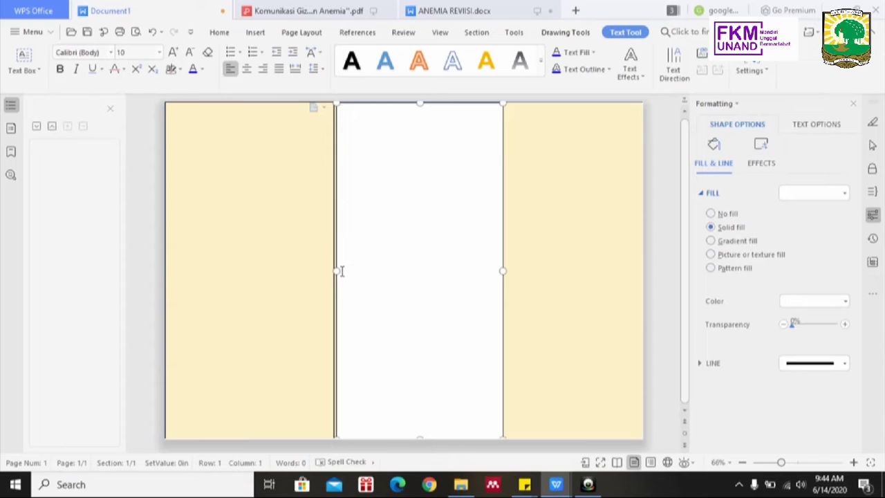
left_click_drag(336, 271, 334, 270)
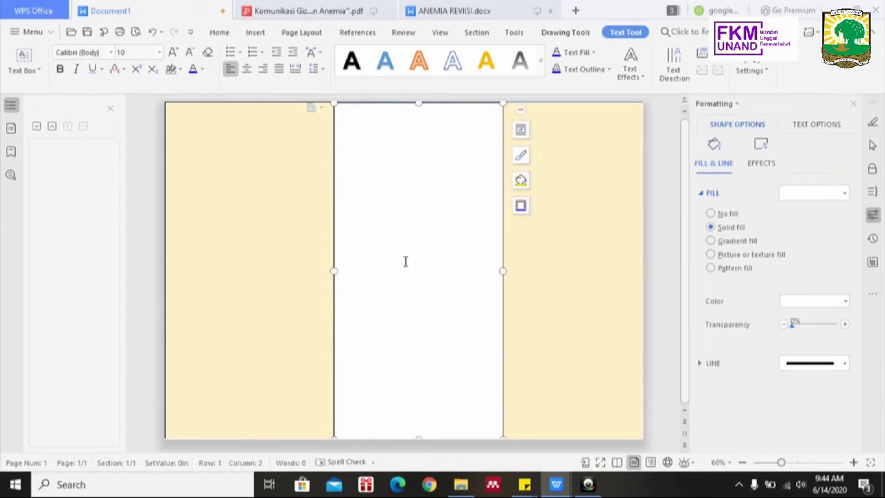
left_click_drag(503, 272, 499, 272)
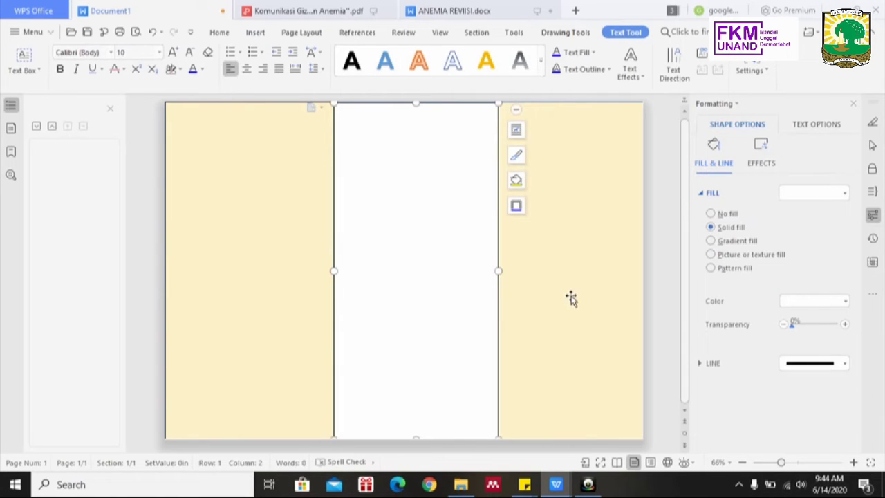
left_click(662, 308)
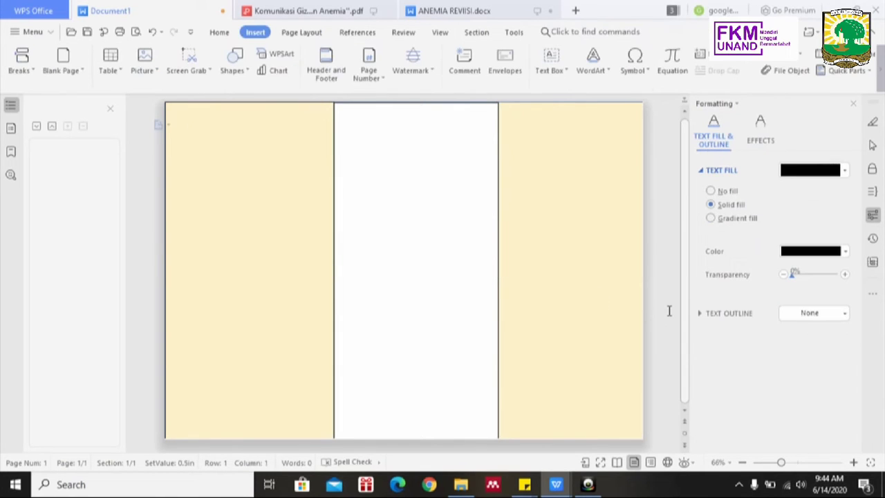
Step: Trim the left text box's right edge a little more, closing the gap with the middle box and pulling in that box's far edge
left_click(277, 260)
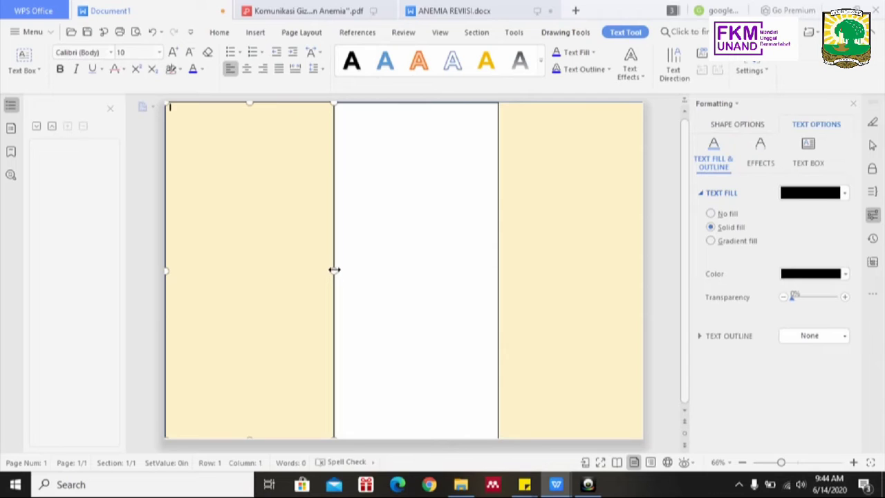
left_click_drag(334, 270, 330, 269)
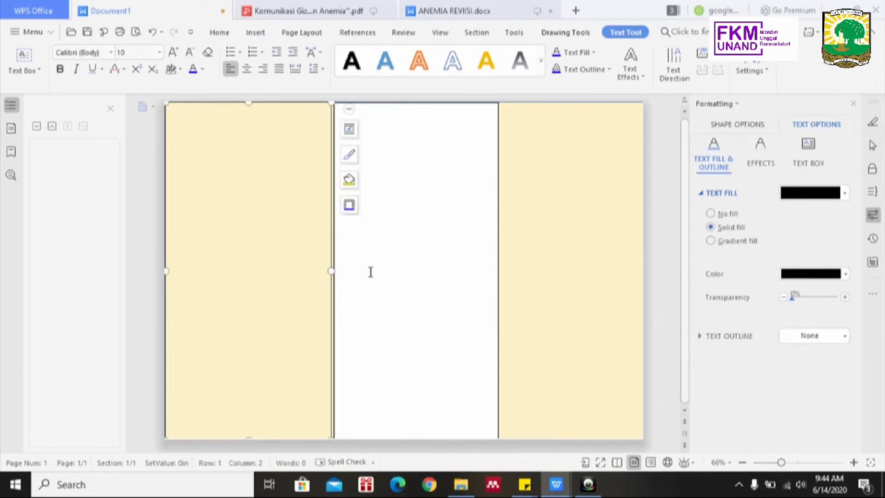
left_click(362, 266)
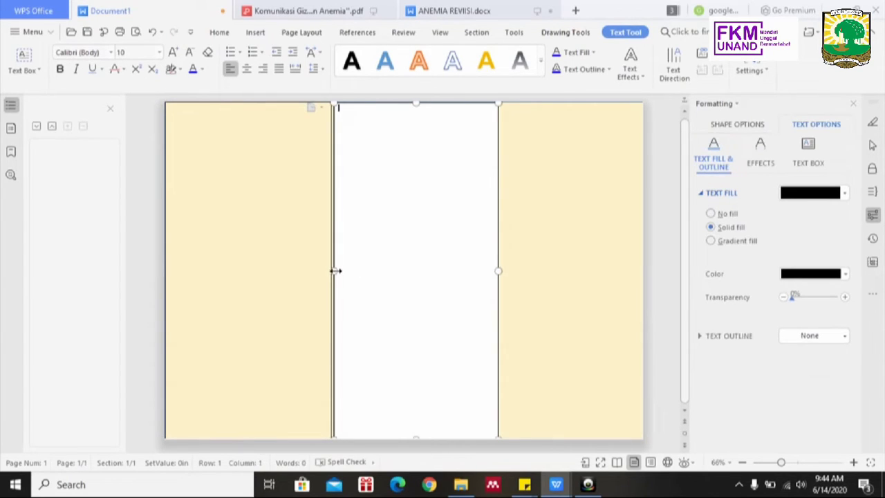
left_click_drag(336, 271, 330, 271)
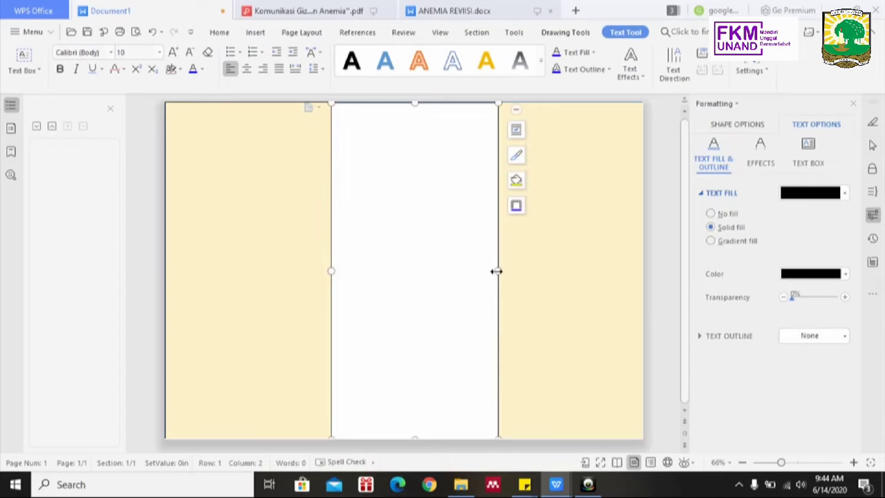
left_click_drag(499, 271, 497, 271)
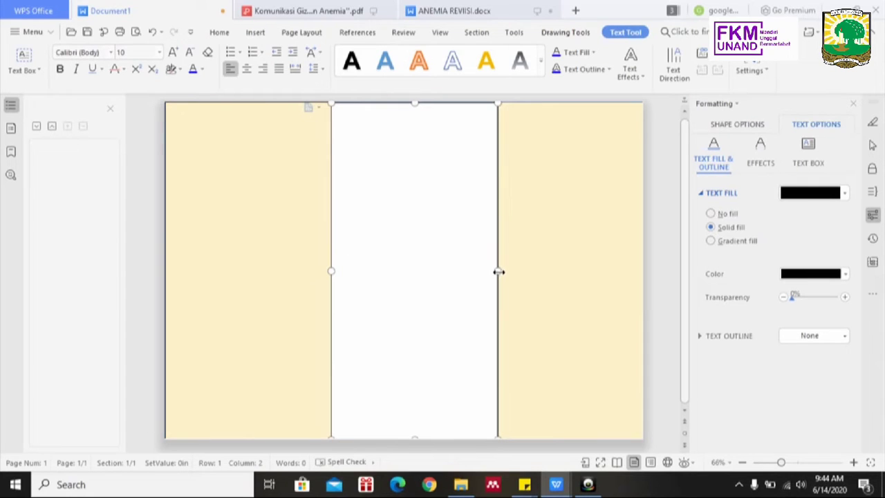
left_click(549, 279)
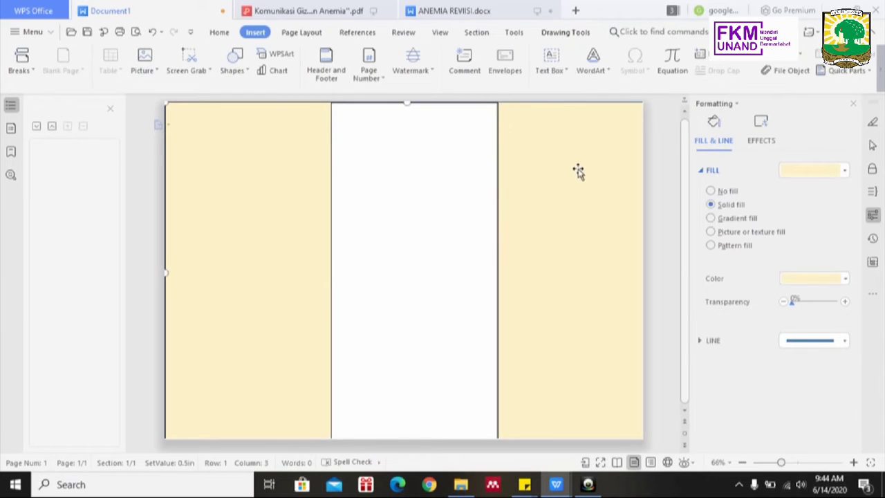
Step: Draw a third full-height text box over the remaining right part of the page, reaching the page's upper edge
left_click(561, 64)
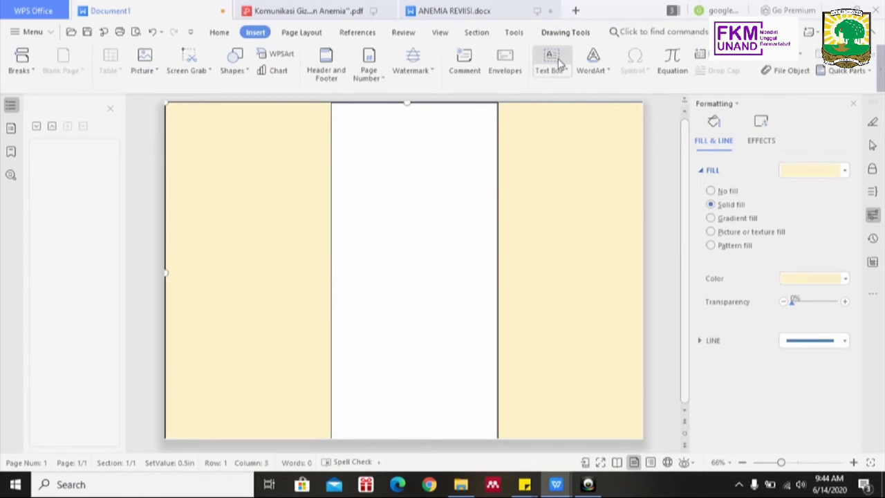
left_click(561, 63)
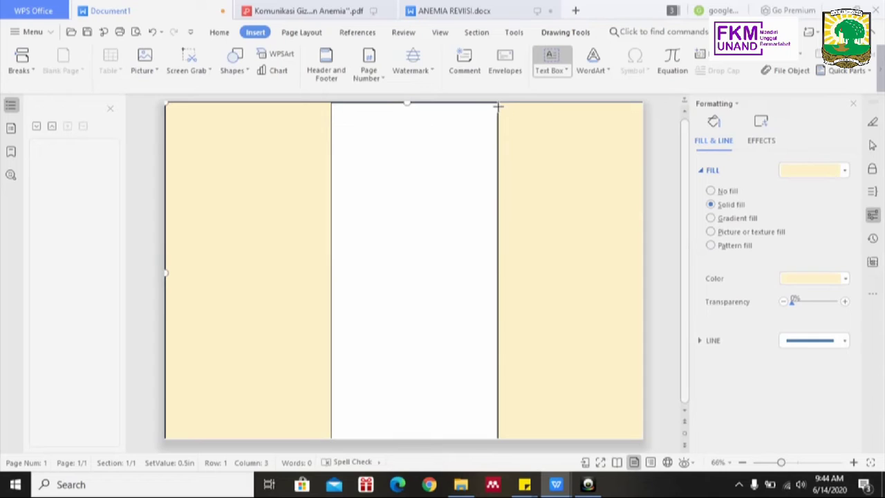
left_click_drag(498, 105, 643, 438)
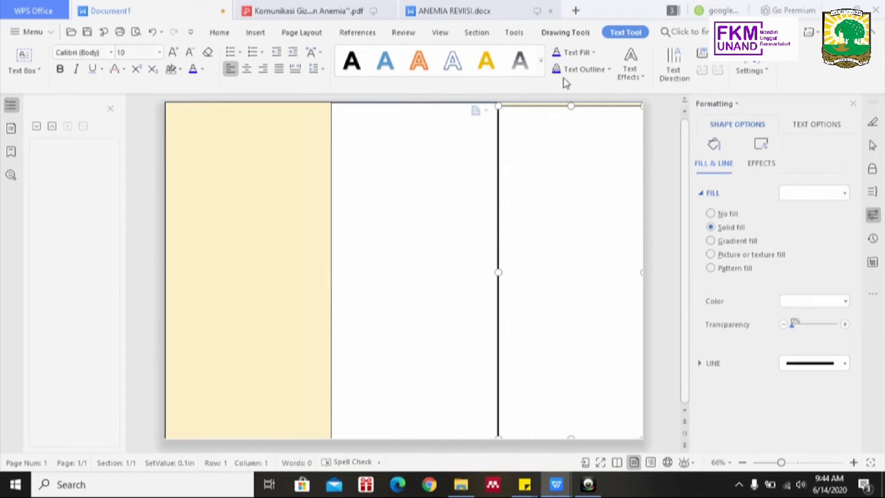
left_click_drag(571, 108, 572, 103)
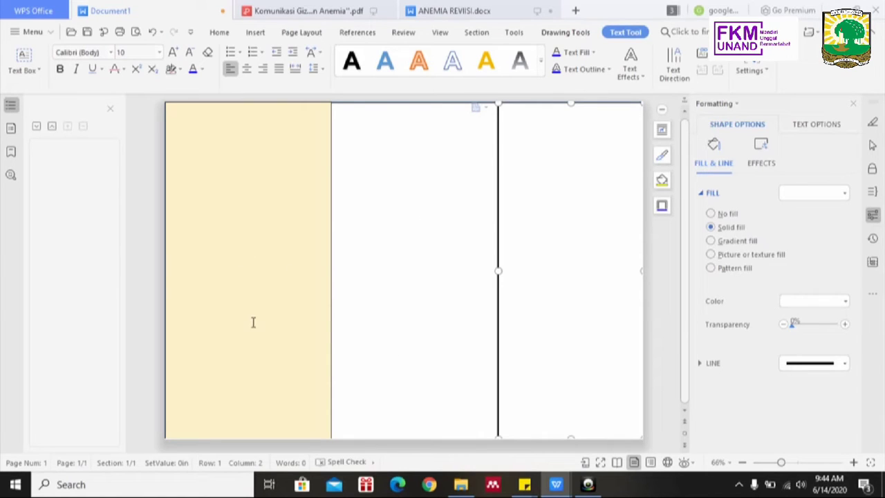
Step: Even out the three panels by shifting both text box boundaries slightly left, widening the right text box and leaving no gaps
left_click(298, 275)
left_click_drag(331, 271, 329, 272)
left_click(350, 272)
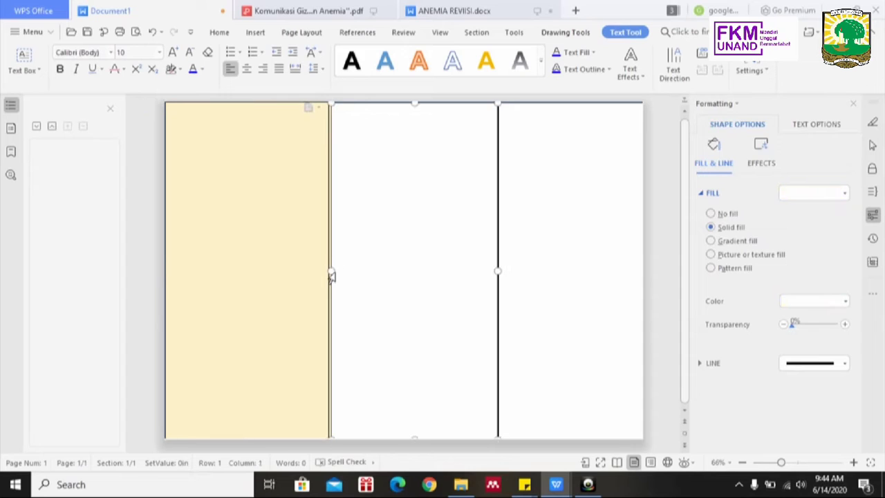
left_click_drag(332, 271, 328, 271)
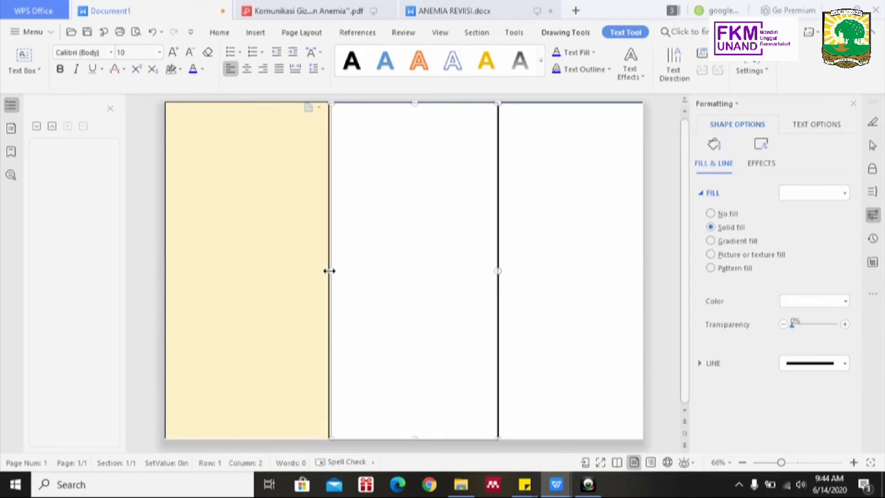
left_click_drag(495, 271, 490, 271)
left_click(539, 275)
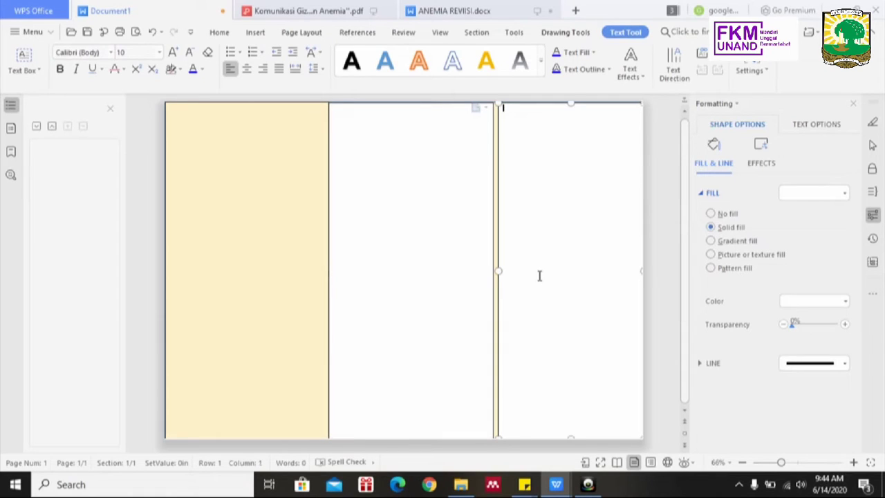
left_click_drag(498, 271, 493, 270)
Step: Try the lightest blue and then the lightest green theme color as the middle text box's fill
left_click(420, 245)
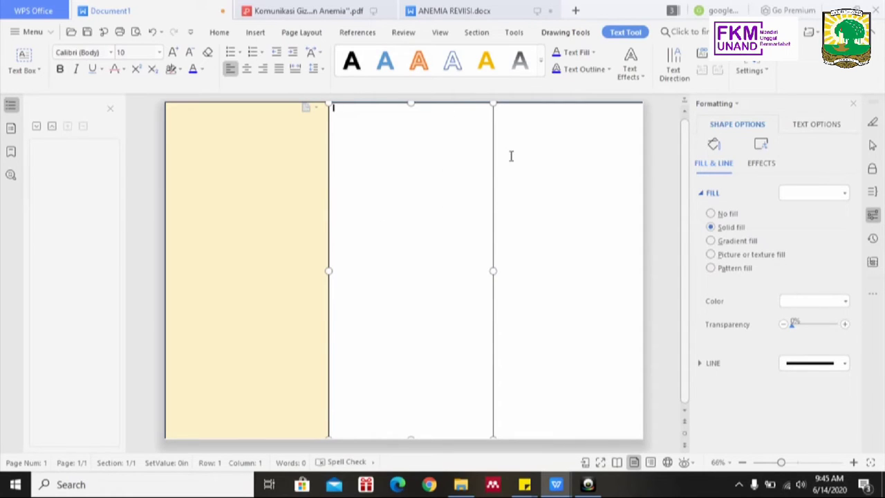
left_click(571, 36)
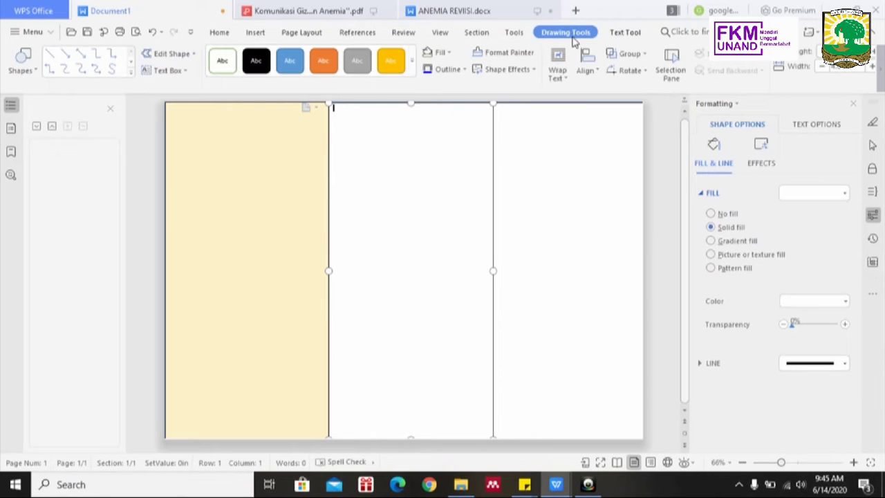
left_click(448, 54)
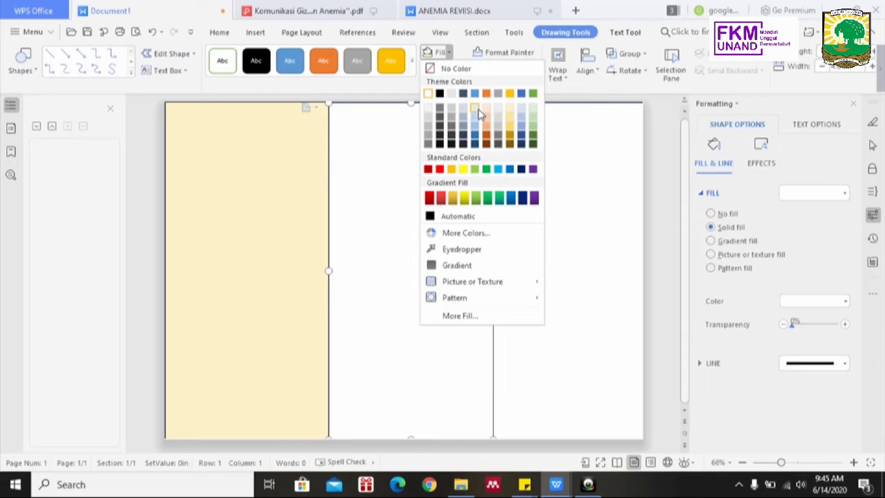
left_click(476, 109)
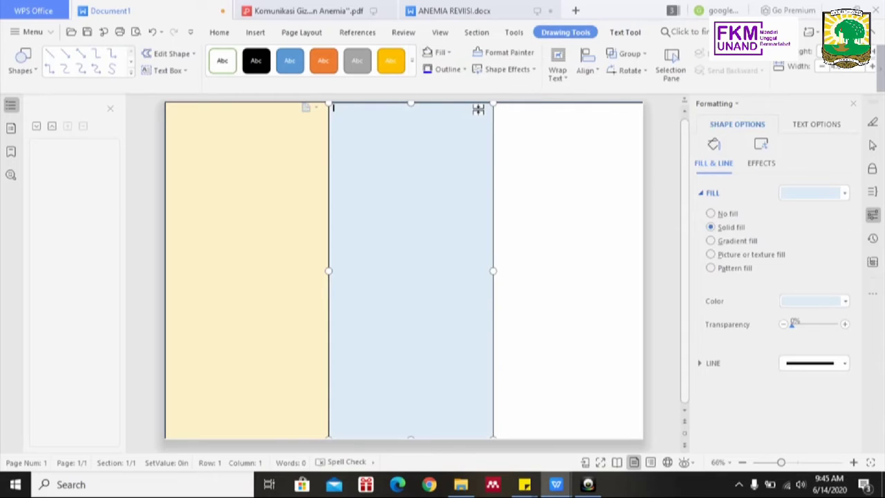
left_click(449, 53)
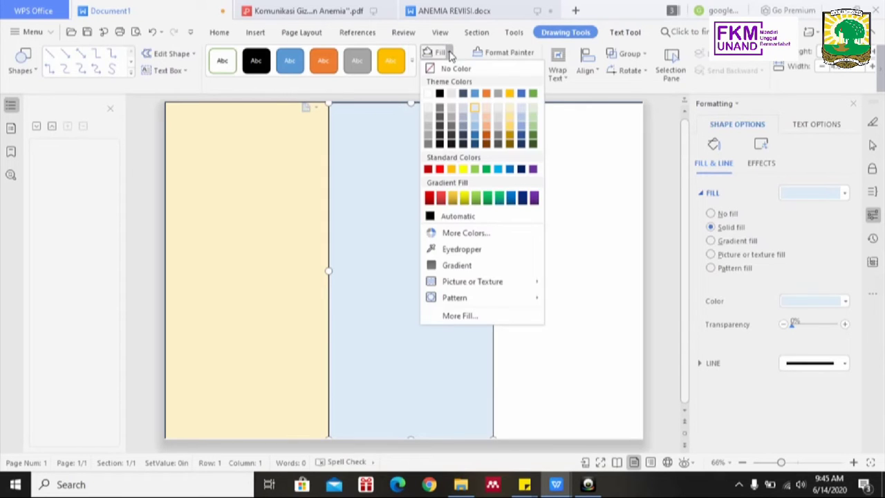
left_click(534, 109)
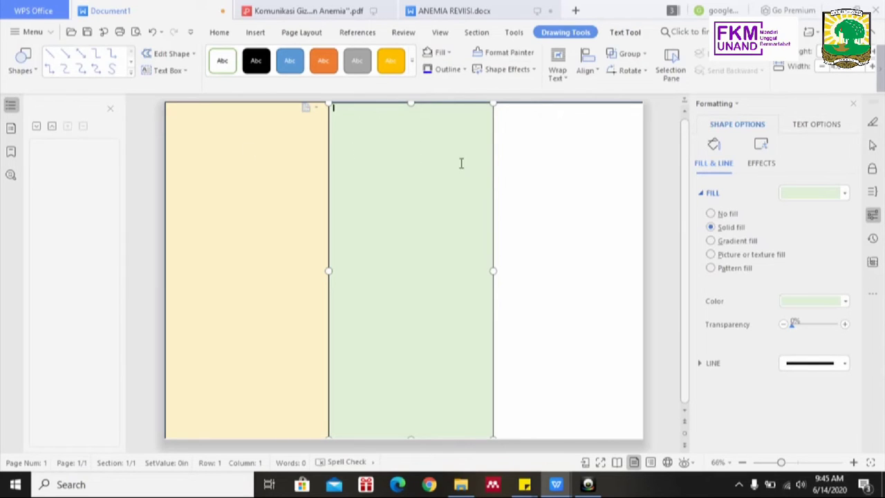
Step: Fill the middle and right text boxes with the lightest gold theme color
left_click(449, 54)
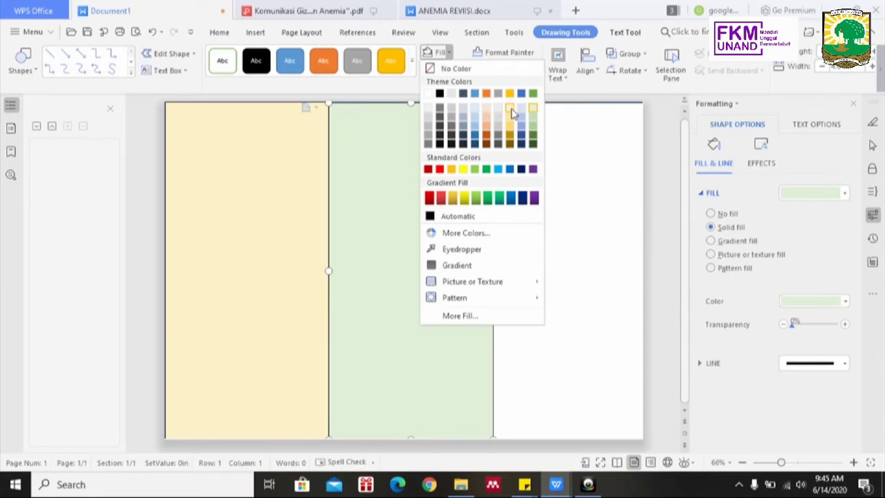
left_click(511, 109)
left_click(533, 152)
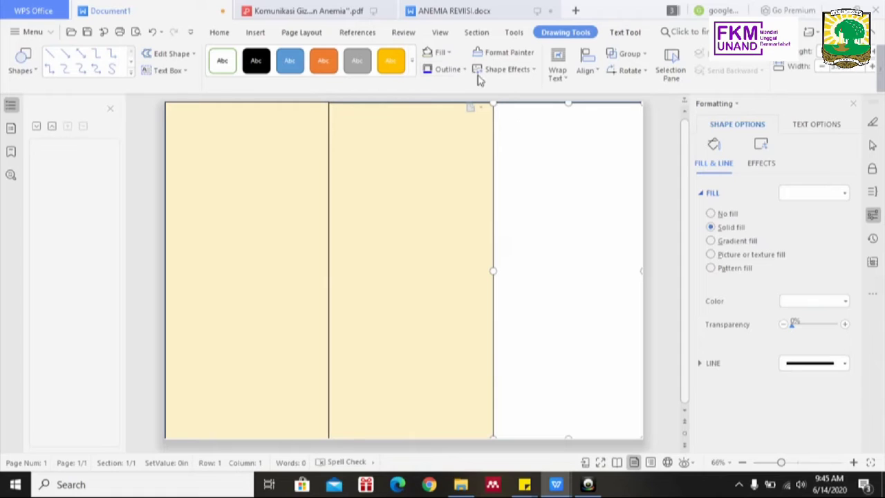
left_click(437, 56)
left_click(441, 193)
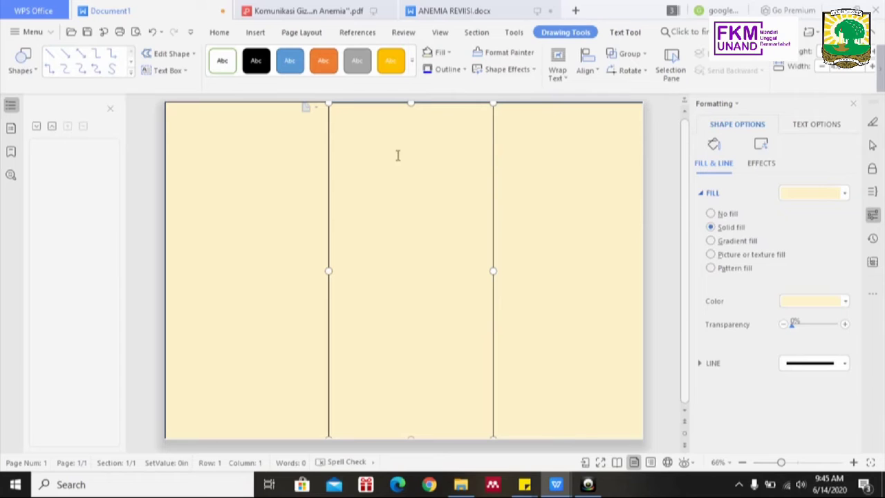
Step: Draw a narrow rectangle strip along the page's left edge, running the full height of the left panel
left_click(253, 36)
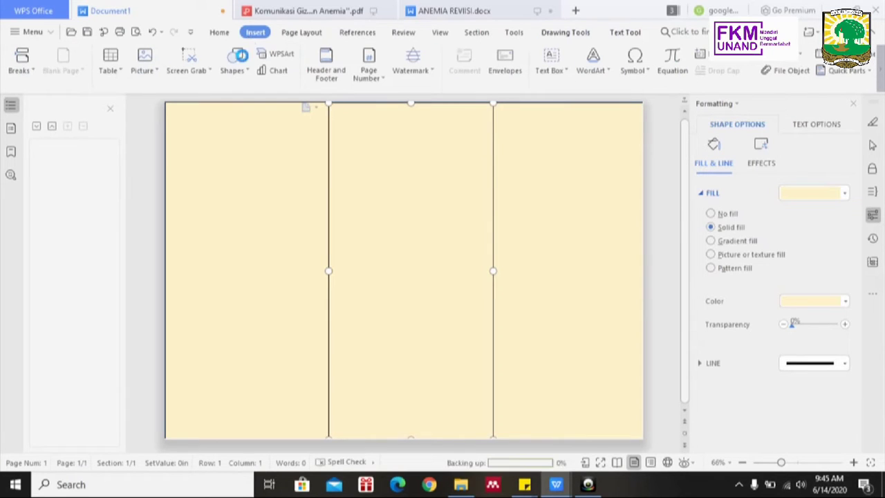
left_click(236, 61)
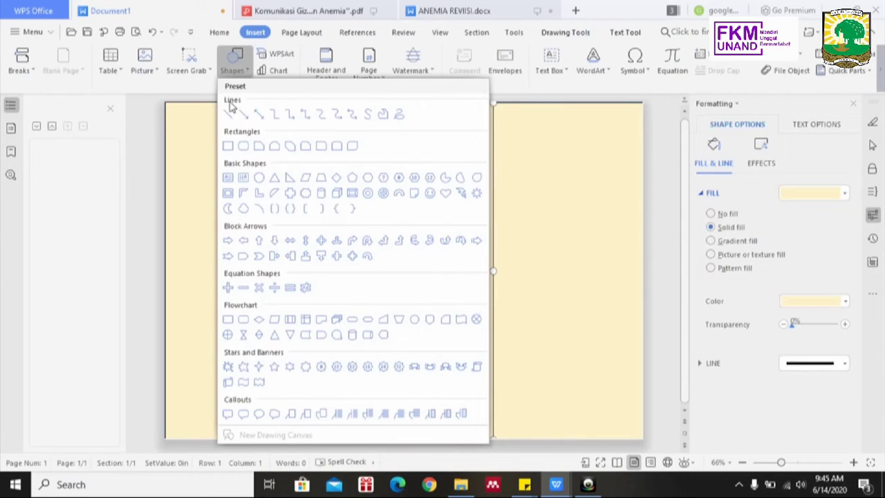
left_click(228, 145)
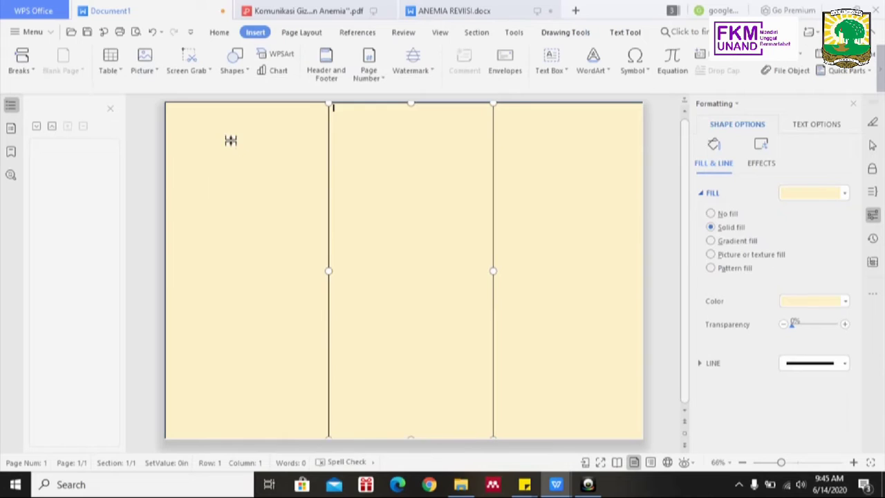
left_click(163, 103)
left_click(237, 76)
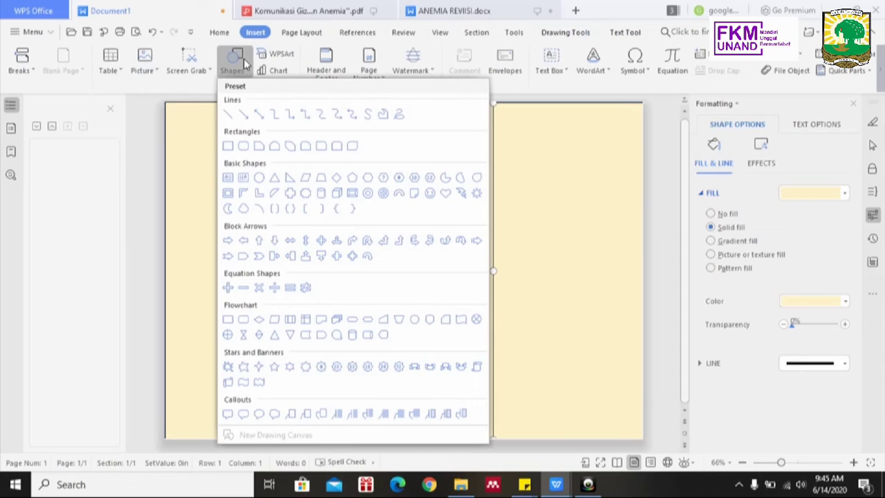
left_click(227, 145)
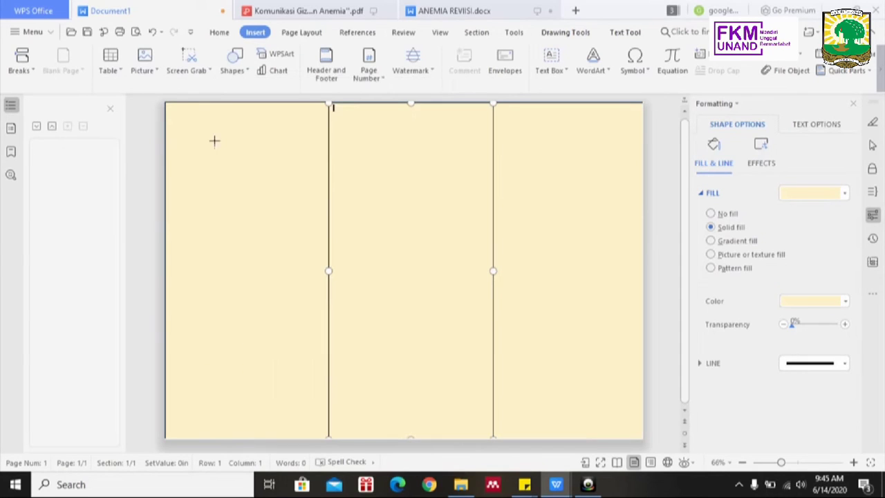
left_click(165, 102)
left_click(239, 59)
left_click(230, 146)
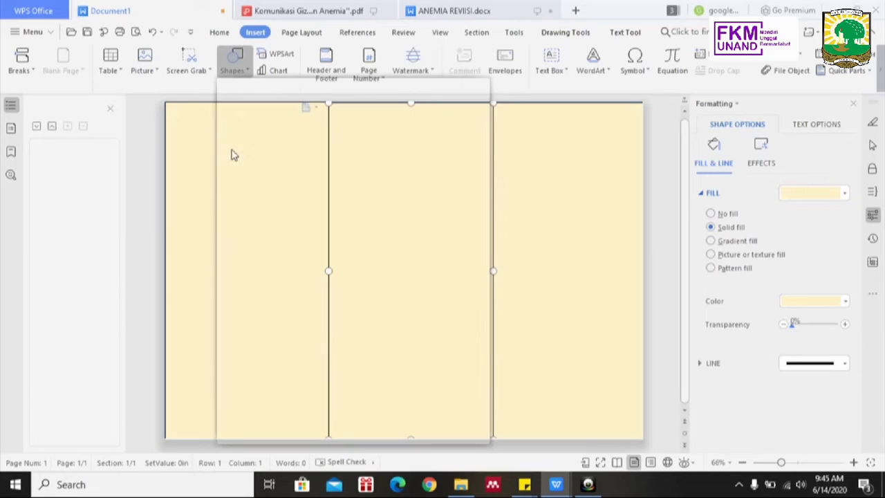
mouse_move(165, 104)
left_mouse_down()
mouse_move(190, 166)
mouse_move(188, 419)
mouse_move(174, 449)
mouse_move(173, 438)
left_mouse_up()
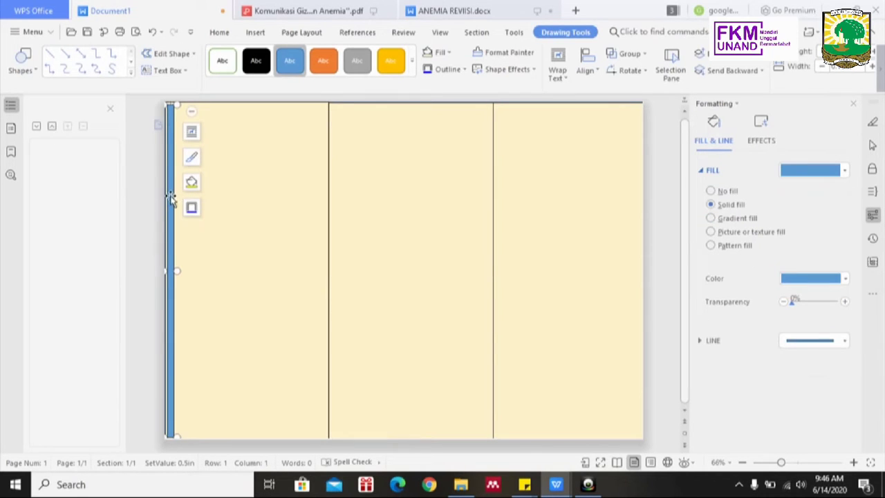
Step: Fit the strip flush against the page's left edge at full height and give it the solid gold shape style
left_click_drag(170, 196, 168, 194)
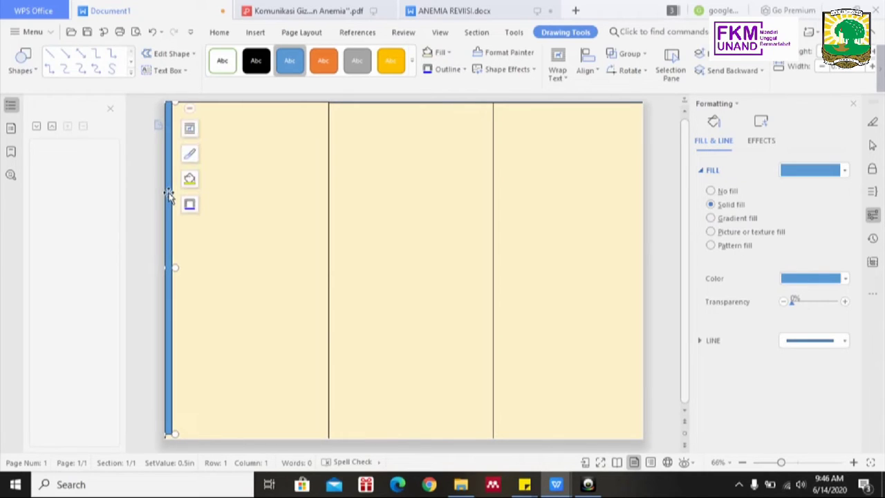
left_click_drag(174, 433, 174, 438)
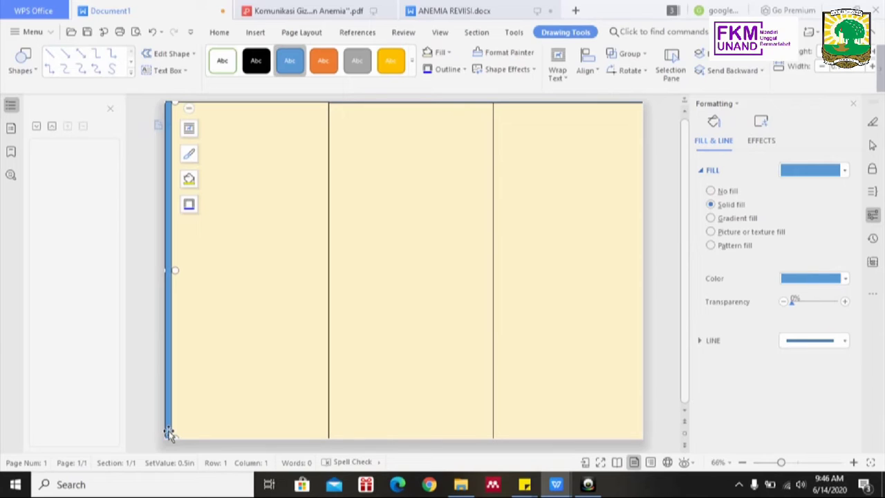
left_click(390, 62)
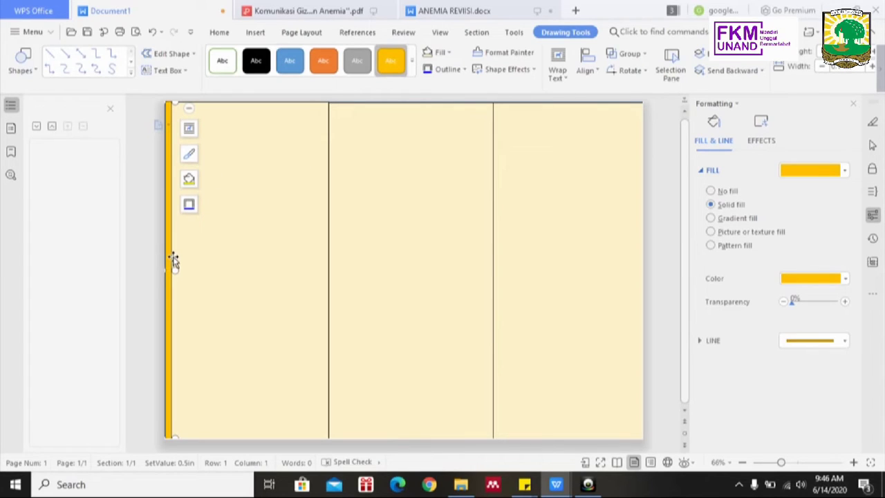
left_click(171, 258)
left_click_drag(172, 258, 170, 258)
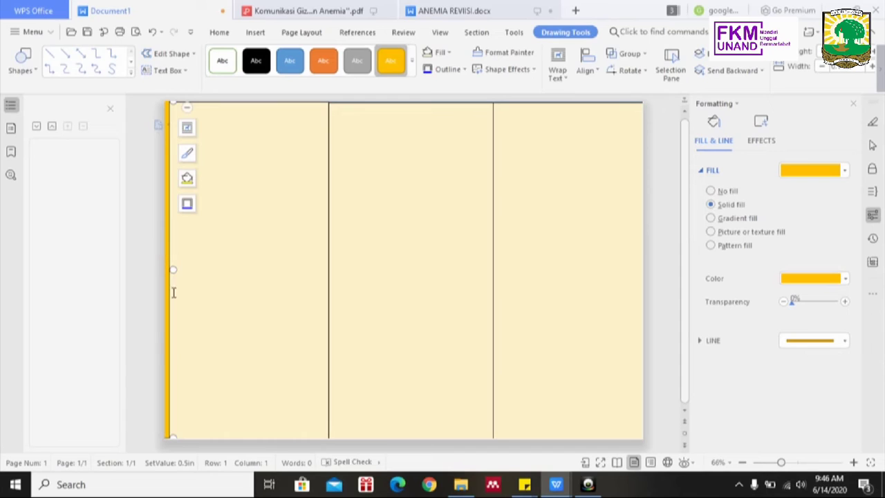
left_click(173, 438)
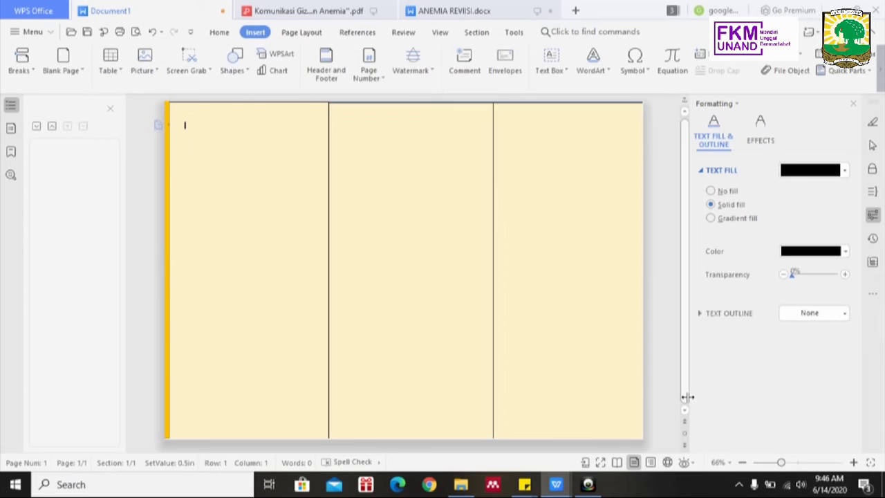
Step: Extend the lower end of the gold strip exactly to the page's bottom edge
left_click(792, 462)
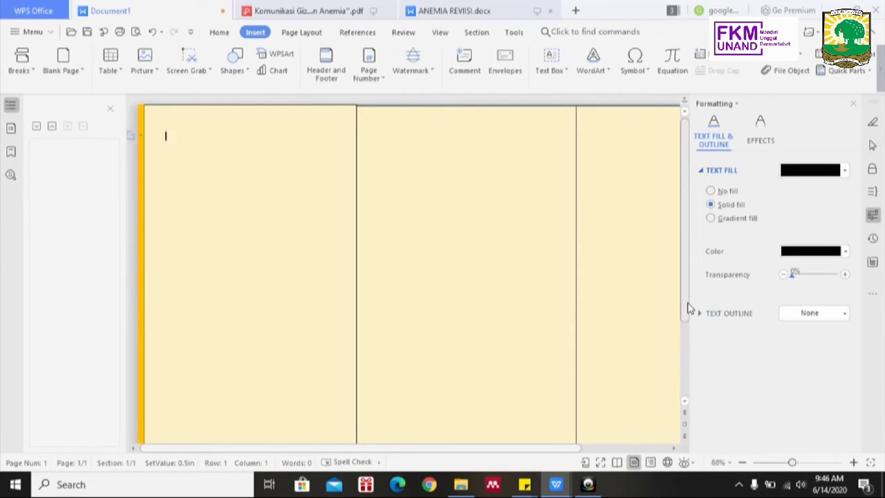
left_click_drag(688, 308, 677, 393)
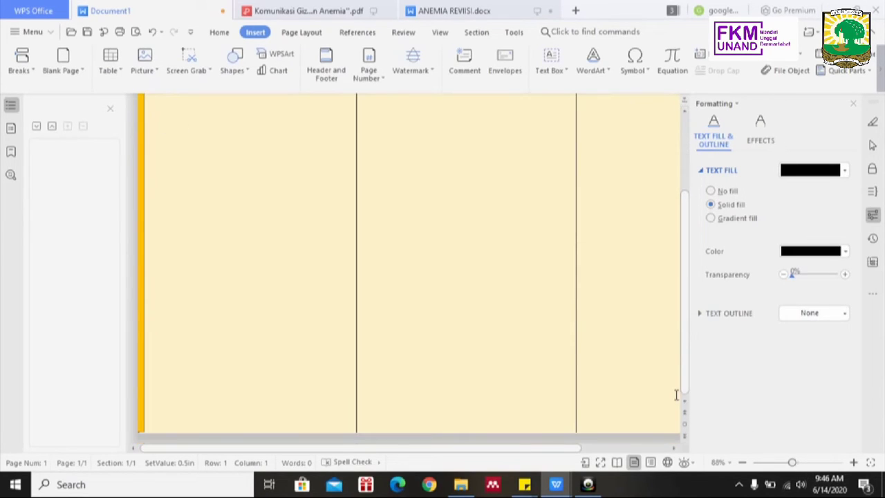
left_click(143, 419)
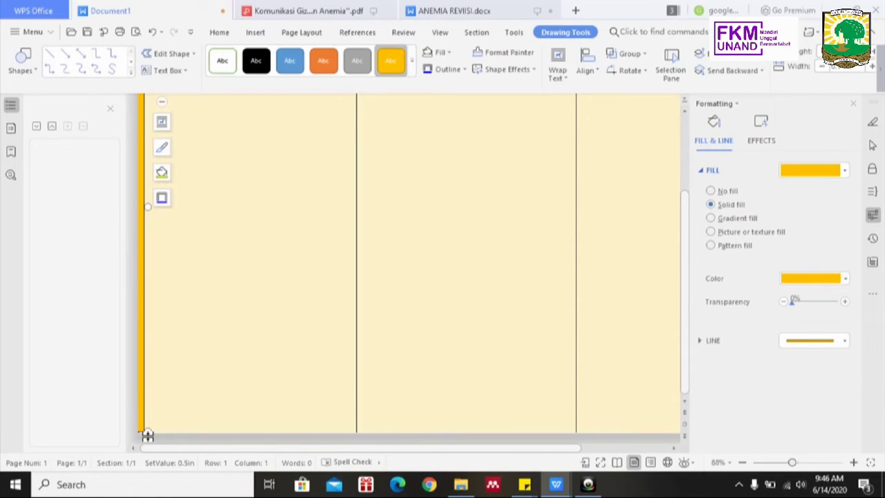
left_click_drag(148, 432, 149, 434)
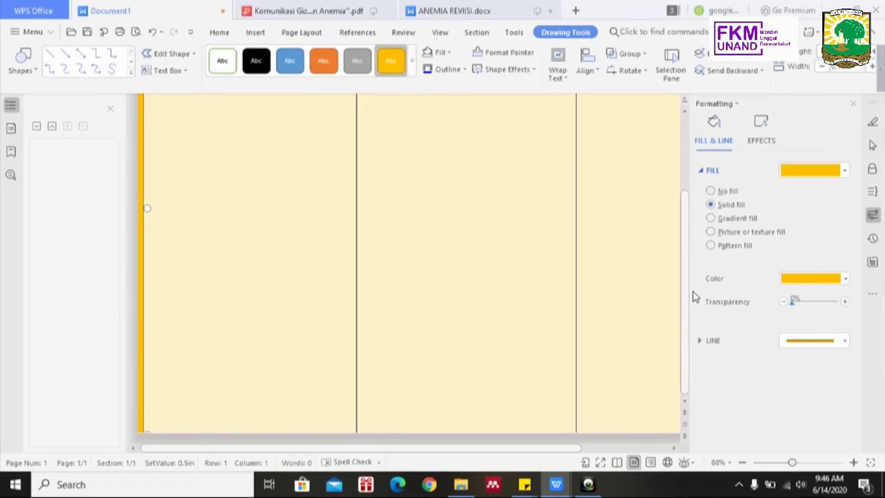
scroll(687, 276, "up", 3)
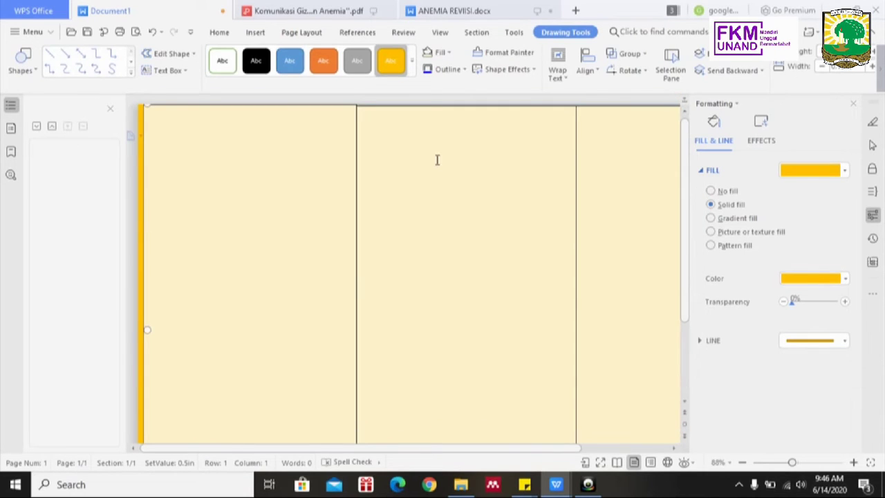
Step: Duplicate the gold strip onto the boundary between the left and middle panels and make the copy slightly narrower
left_click(142, 261)
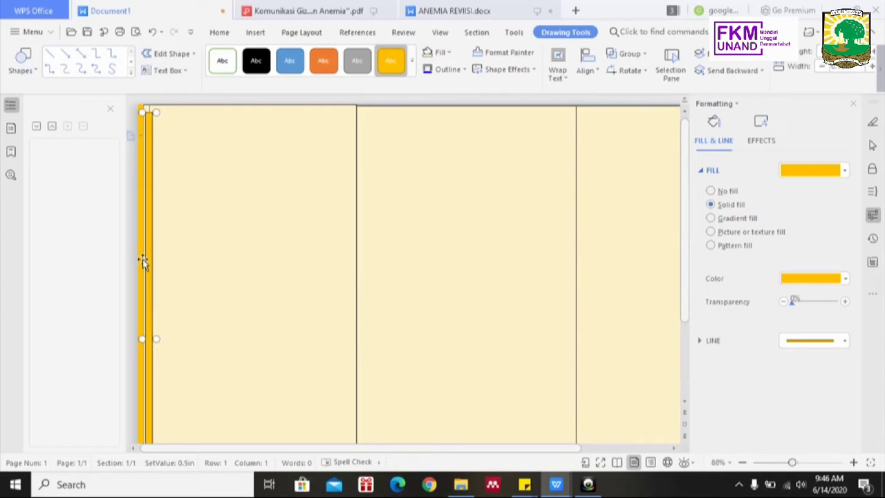
left_click_drag(148, 259, 358, 253)
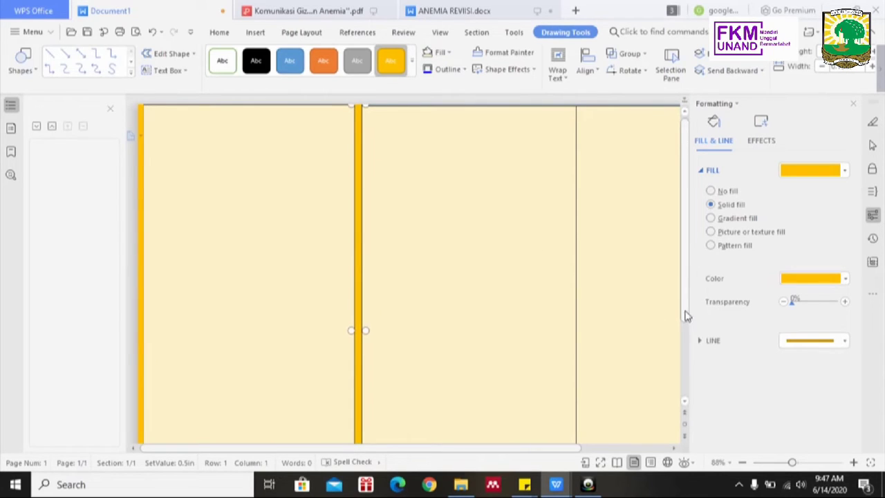
left_click_drag(683, 316, 687, 294)
left_click_drag(363, 330, 358, 330)
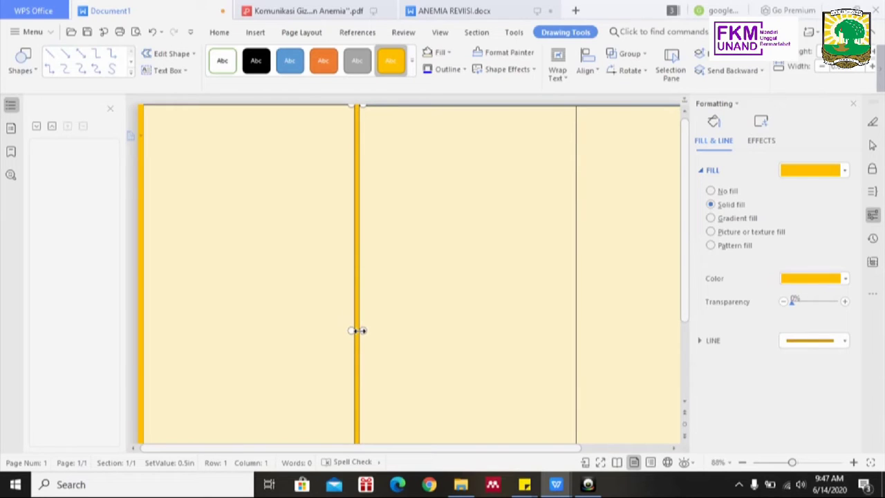
left_click_drag(361, 331, 361, 331)
Step: Copy the narrowed strip onto the boundary between the middle and right panels
key("ctrl+c")
key("ctrl+v")
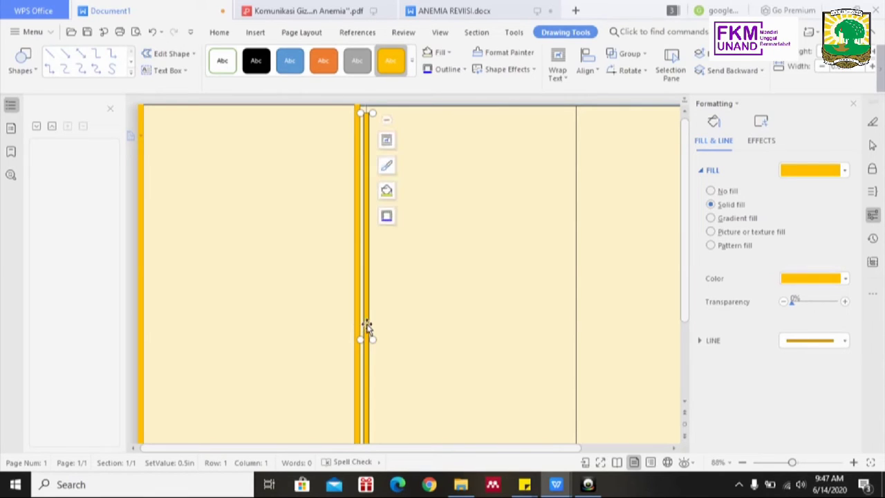
left_click_drag(367, 330, 578, 317)
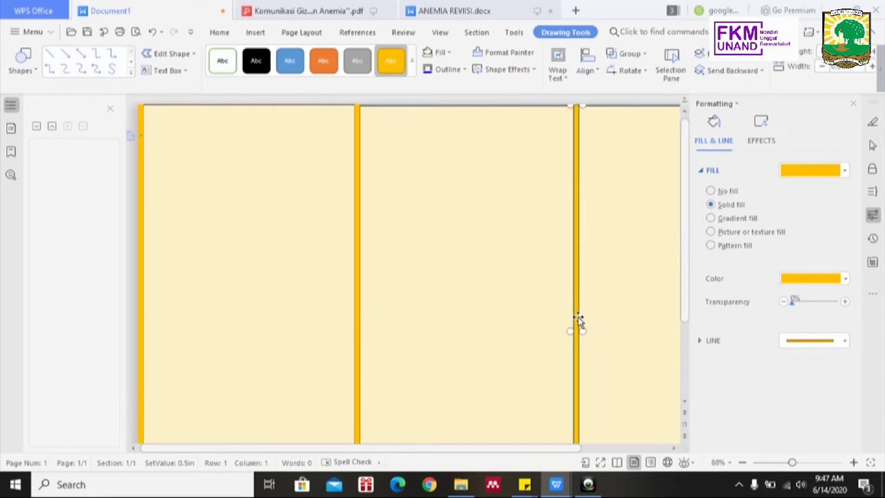
Step: Place another full-height copy of the gold strip along the page's right edge
left_click_drag(683, 311, 687, 369)
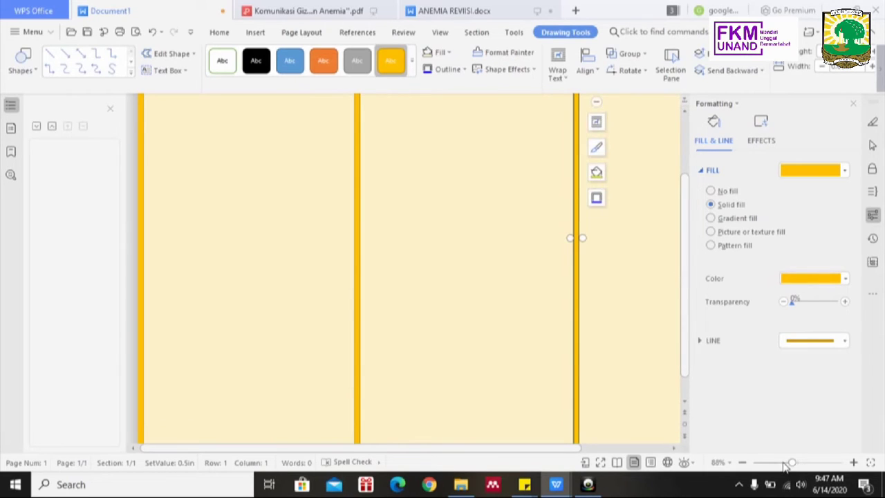
left_click_drag(784, 463, 782, 462)
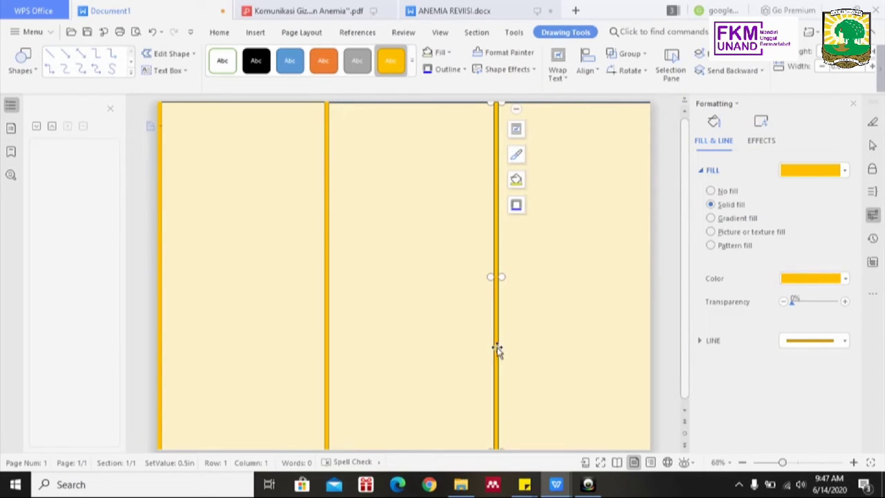
key("ctrl+v")
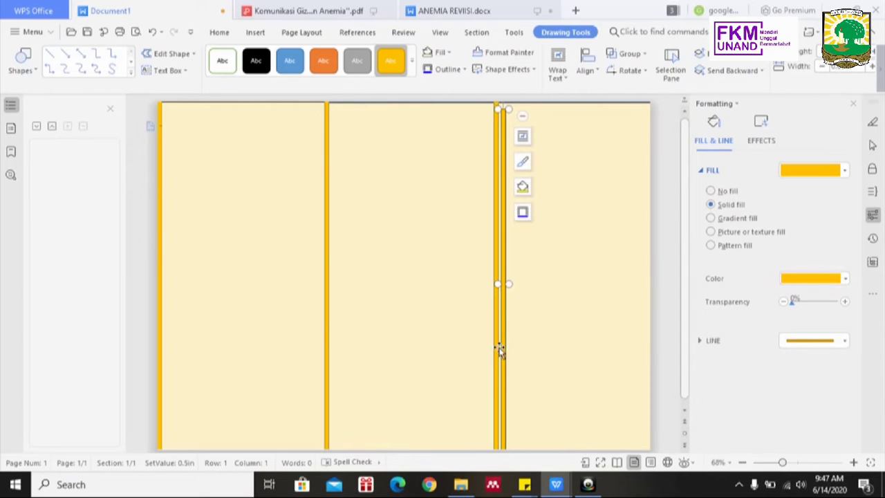
left_click_drag(502, 349, 650, 342)
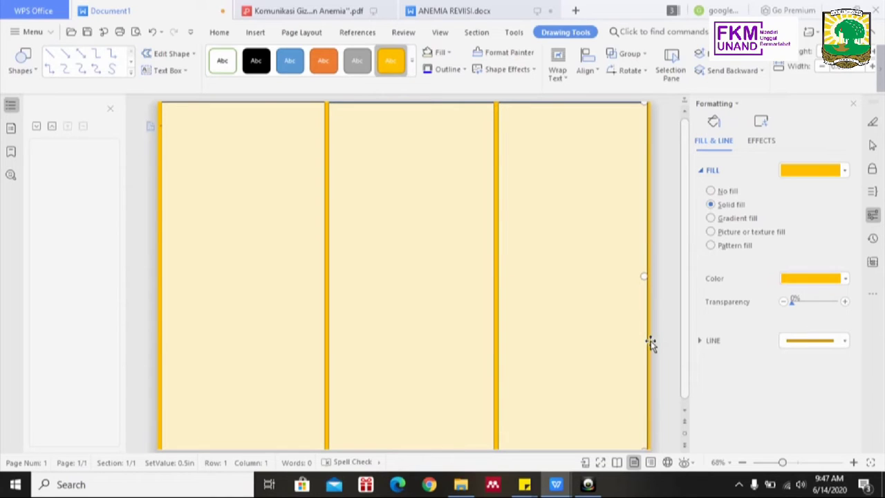
left_click_drag(646, 340, 645, 339)
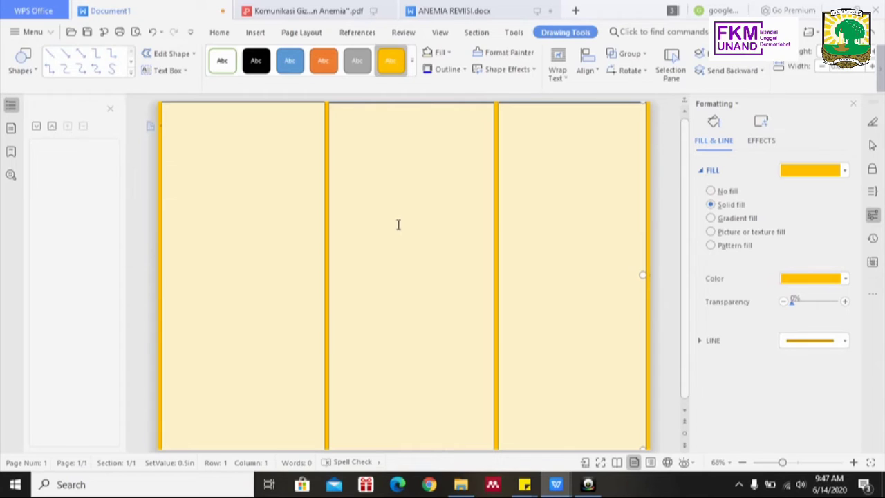
Step: Paste another gold strip, rotate it to horizontal and stretch it across the top of all three panels
key("ctrl+v")
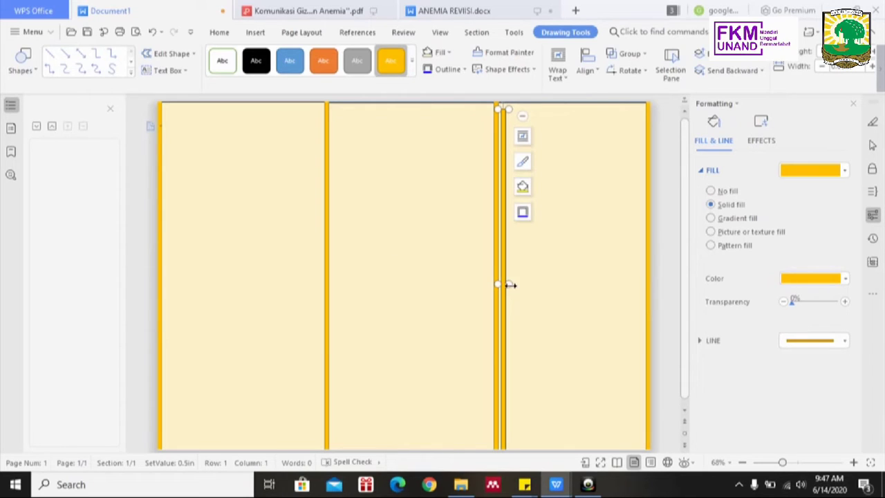
left_click_drag(505, 274, 338, 296)
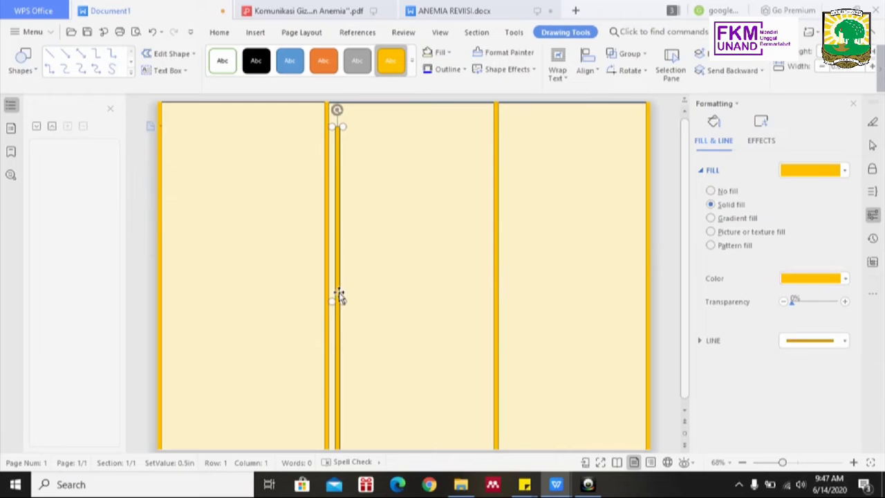
left_click_drag(337, 110, 198, 298)
left_click_drag(341, 302, 339, 108)
left_click_drag(508, 110, 647, 122)
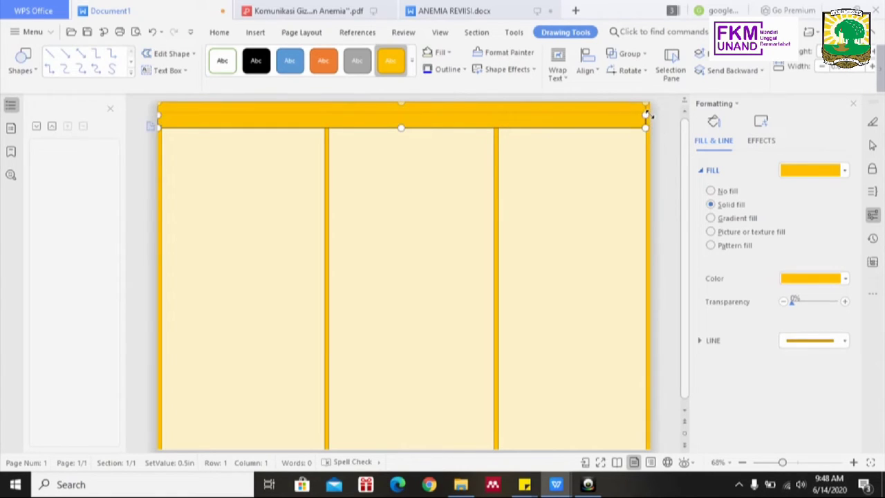
Step: Reduce the horizontal top strip to a thin band and extend it to the page's right edge
left_click_drag(647, 114, 648, 116)
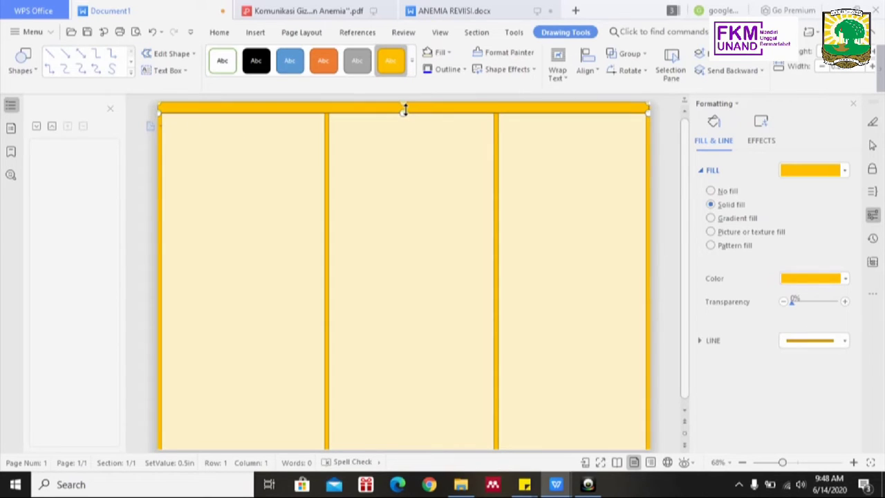
left_click_drag(407, 108, 406, 108)
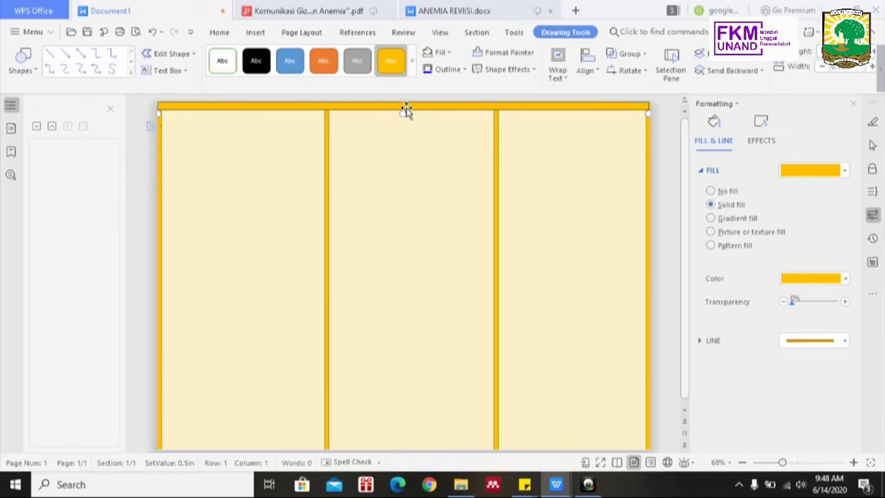
left_click(587, 170)
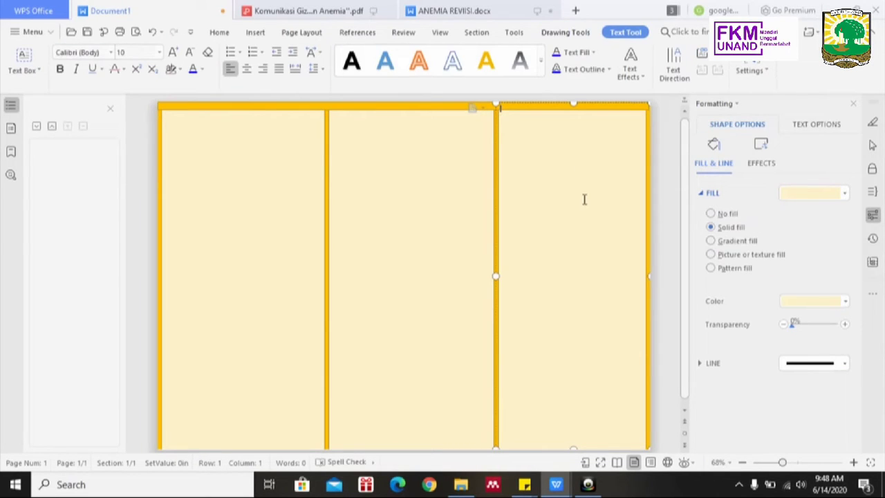
left_click(169, 107)
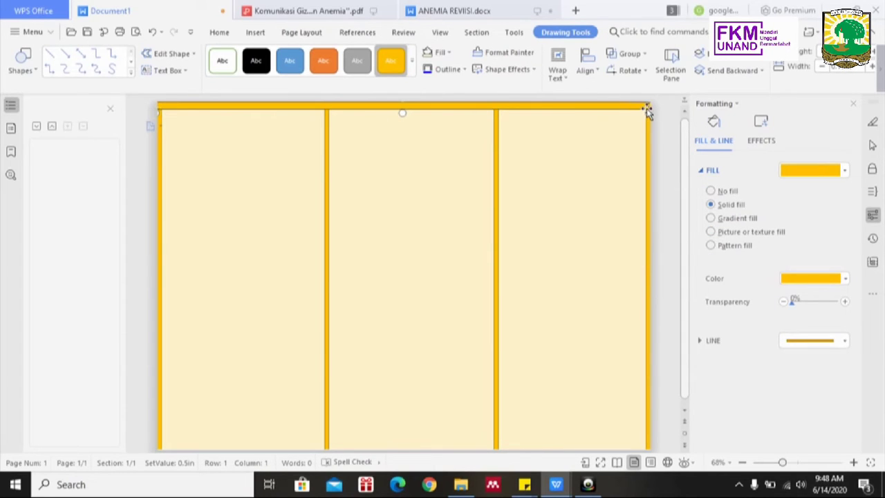
left_click_drag(648, 112, 651, 113)
Step: Place a copy of the horizontal strip along the page's bottom edge and adjust its thickness to fit
key("ctrl+v")
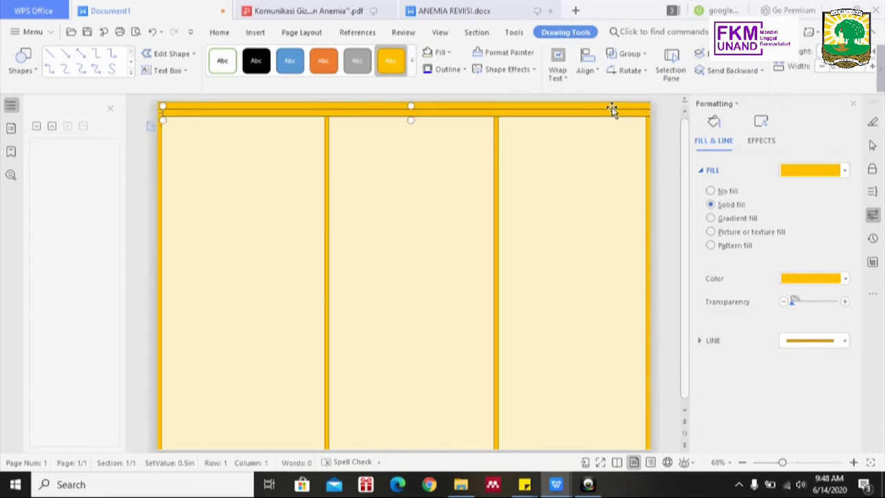
left_click_drag(686, 202, 685, 233)
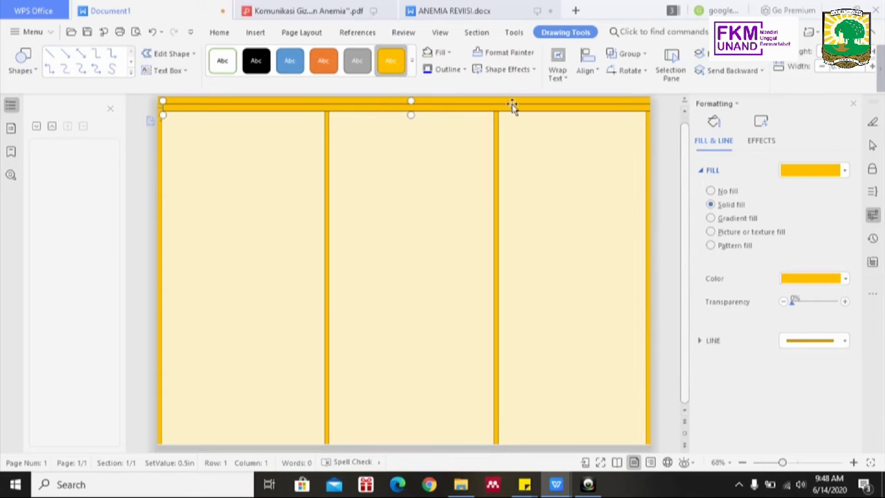
left_click_drag(482, 110, 476, 441)
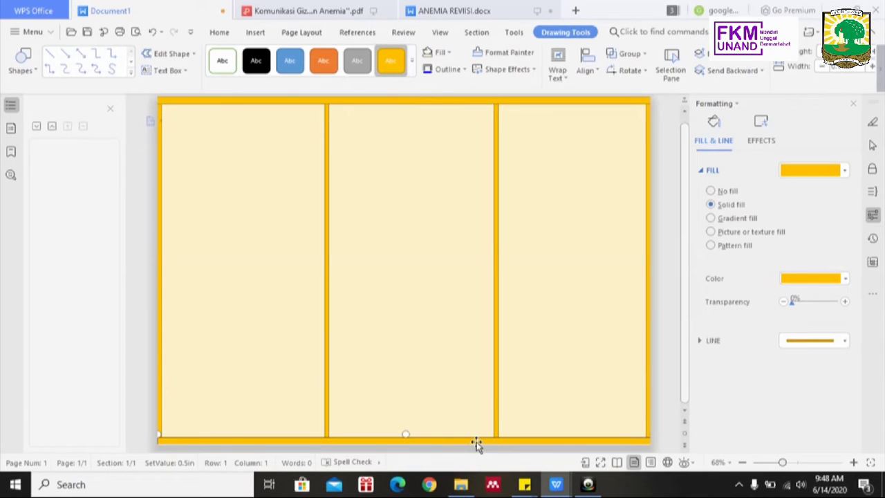
left_click_drag(406, 434, 405, 438)
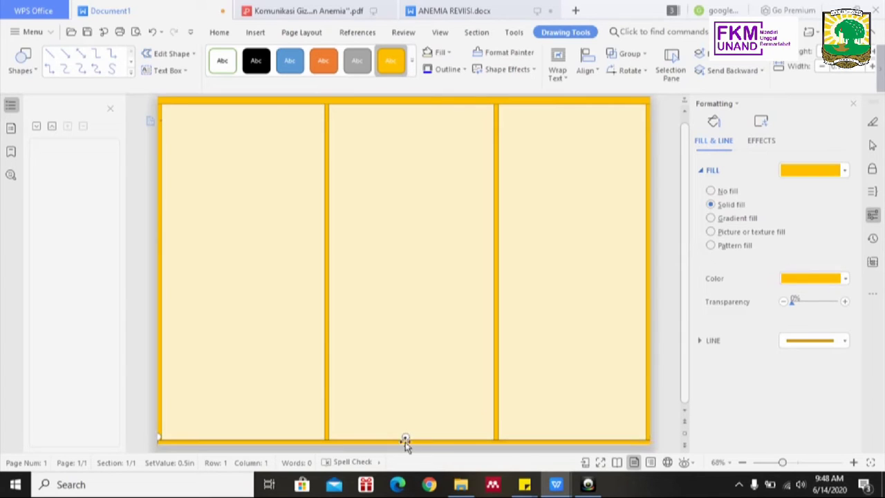
left_click_drag(405, 438, 407, 436)
left_click(406, 388)
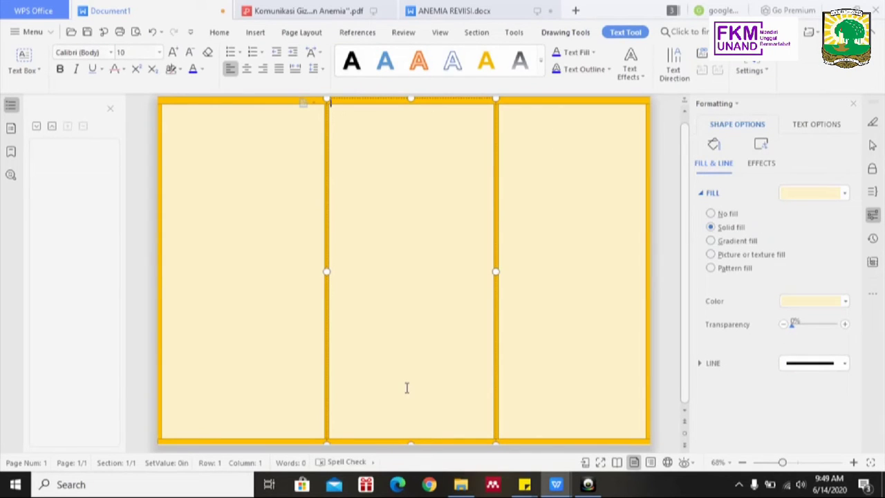
left_click(294, 334)
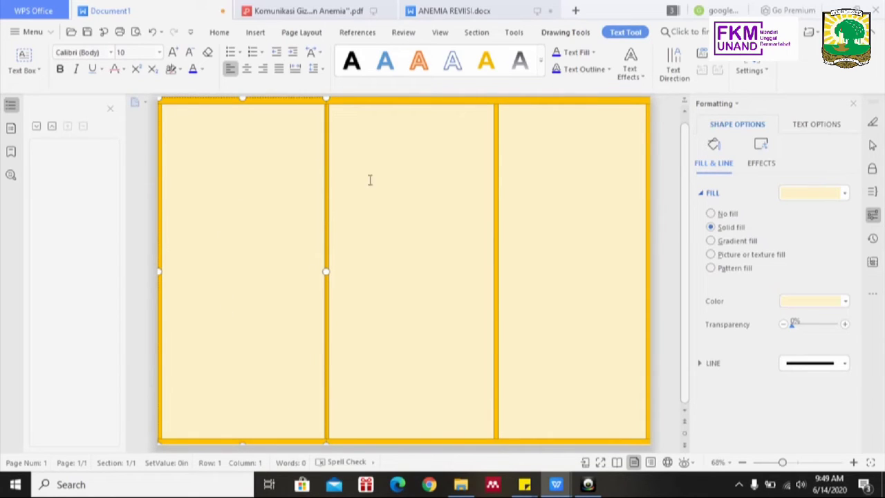
Step: Switch to ANEMIA REVIISI.docx and review its opening paragraphs about anemia and hemoglobin
left_click(447, 6)
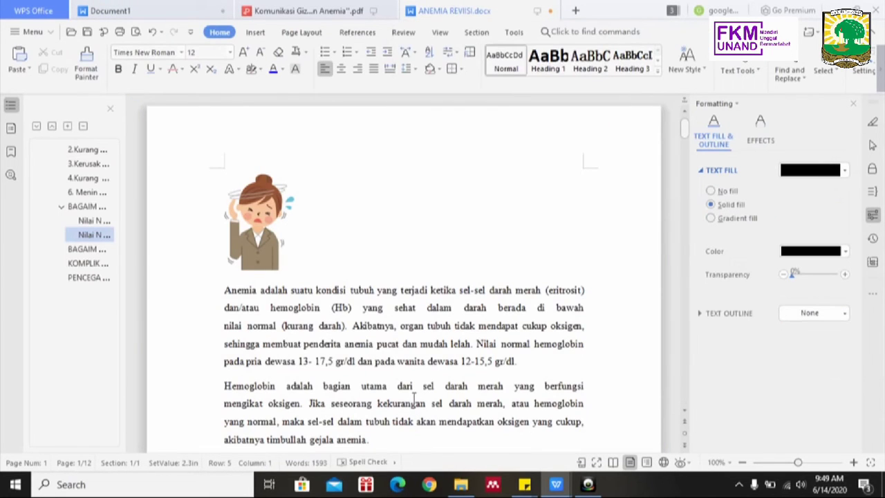
key("Down")
key("Down")
key("Down")
key("Down")
key("Down")
key("Down")
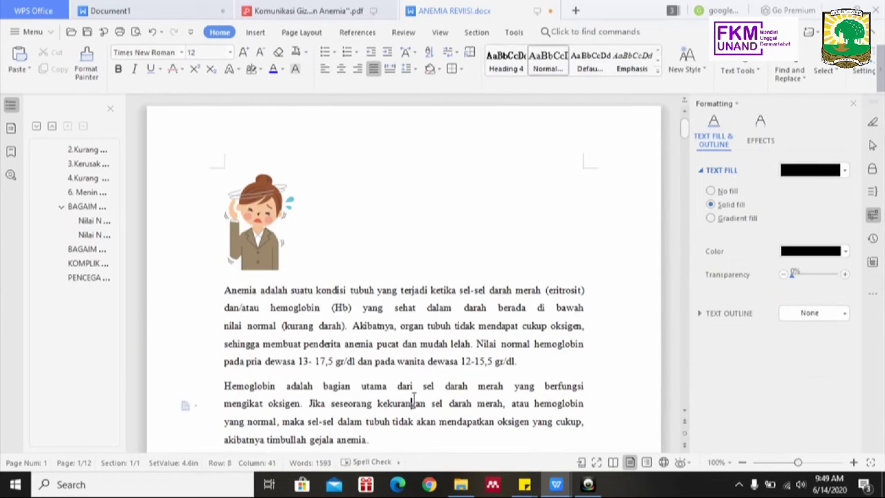
key("Down")
key("Down")
key("Down")
key("Down")
key("Down")
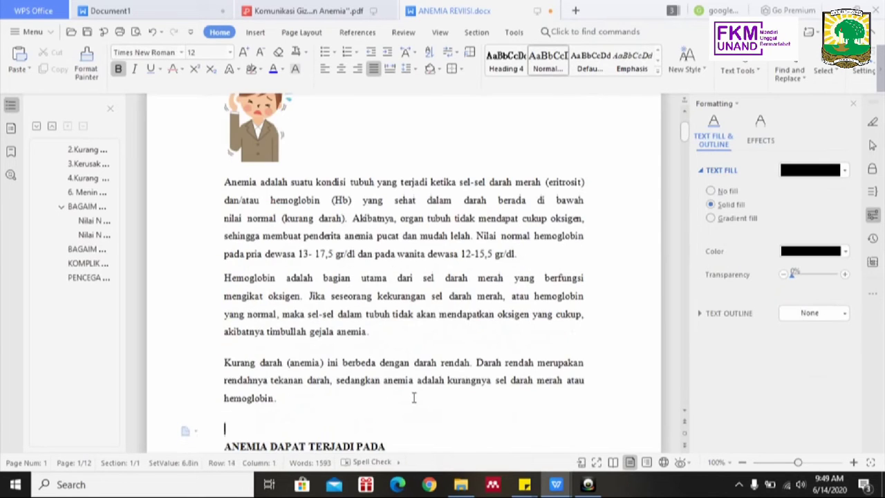
Step: Insert a centred title line reading AYO BUKA MATA UNTUK ANEMIA between the illustration and the first paragraph
key("Up")
key("Up")
key("Up")
key("Up")
key("Up")
key("Up")
key("Up")
key("Up")
key("Up")
key("Up")
key("Up")
key("Up")
key("Up")
key("Up")
key("Up")
key("Up")
key("Up")
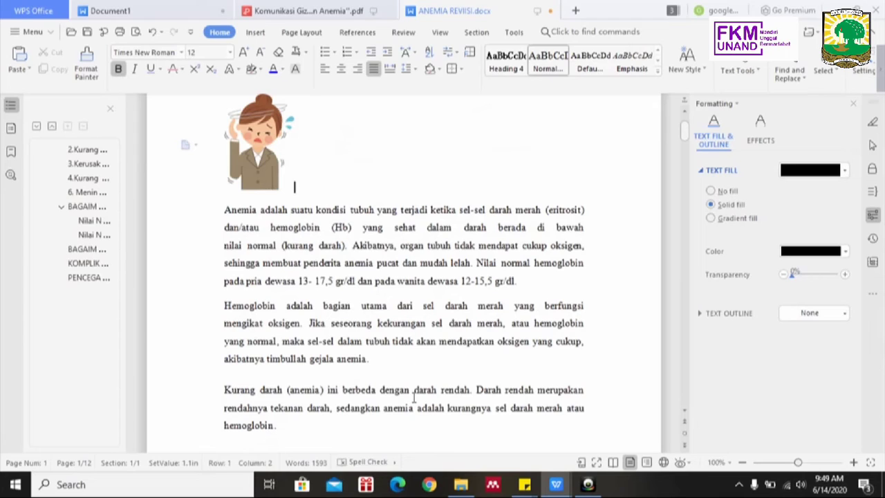
key("Return")
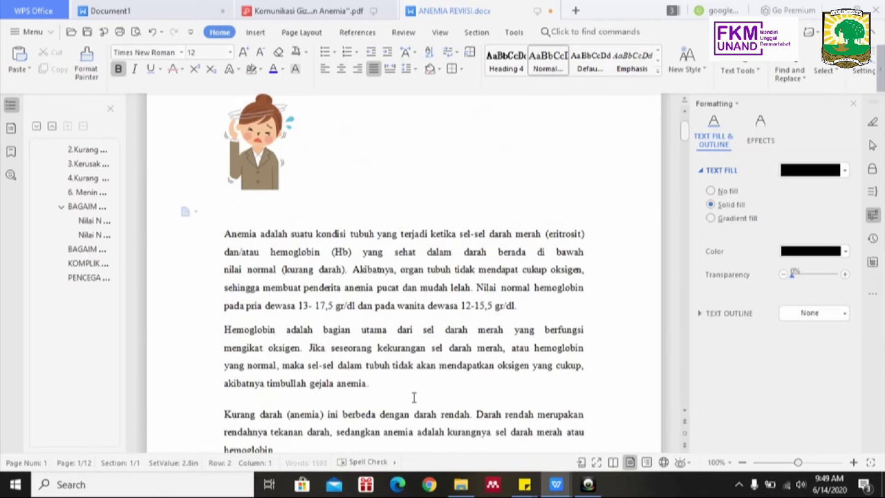
key("ctrl+b")
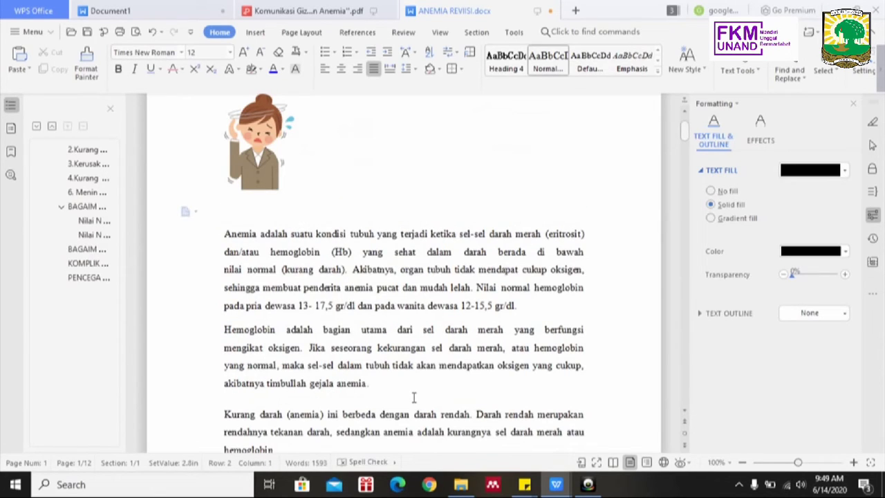
key("ctrl+e")
type("AYO BU")
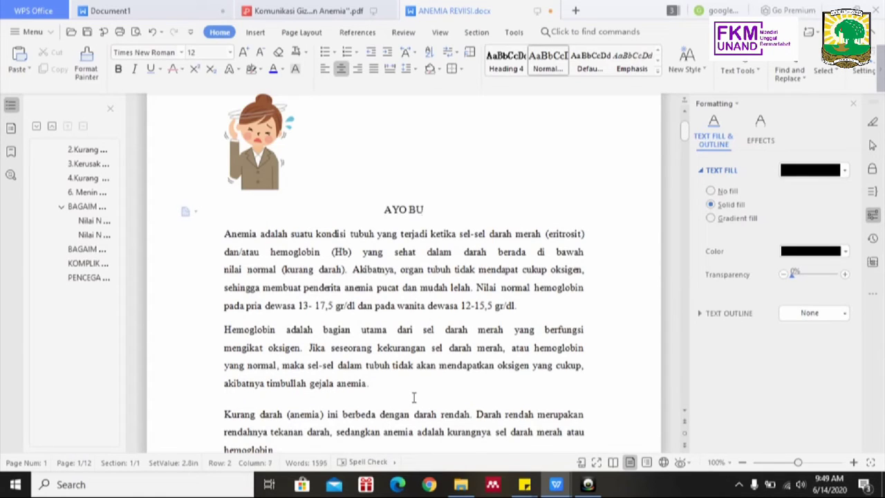
type("KA MATA UNTUK ANEMIA")
Step: Make the AYO BUKA MATA UNTUK ANEMIA title line bold
left_click_drag(505, 207, 299, 222)
key("ctrl+b")
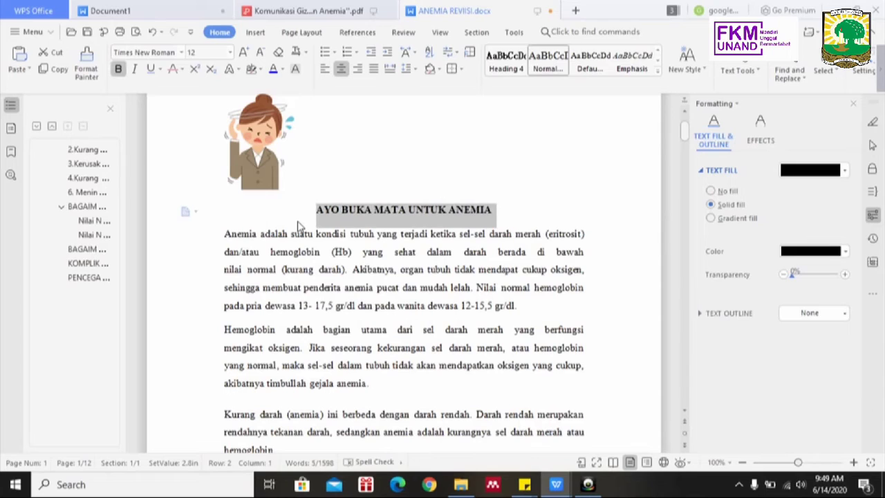
left_click(457, 238)
left_click(522, 209)
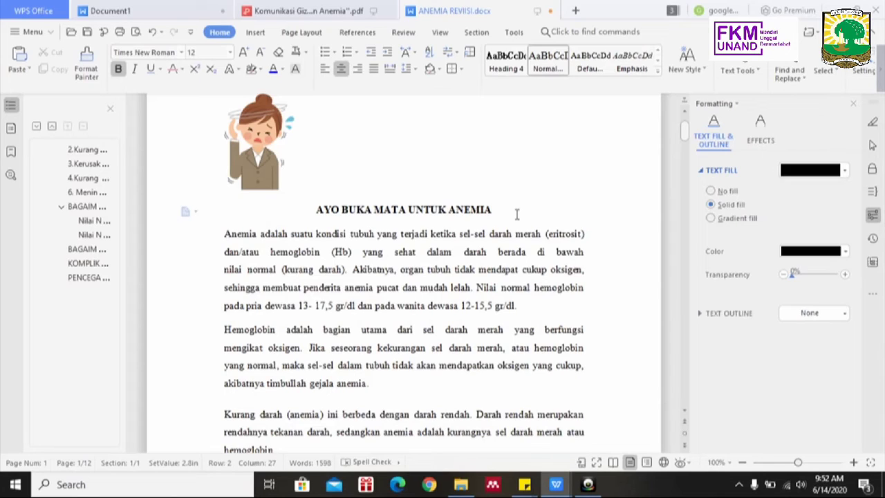
key("Down")
key("Down")
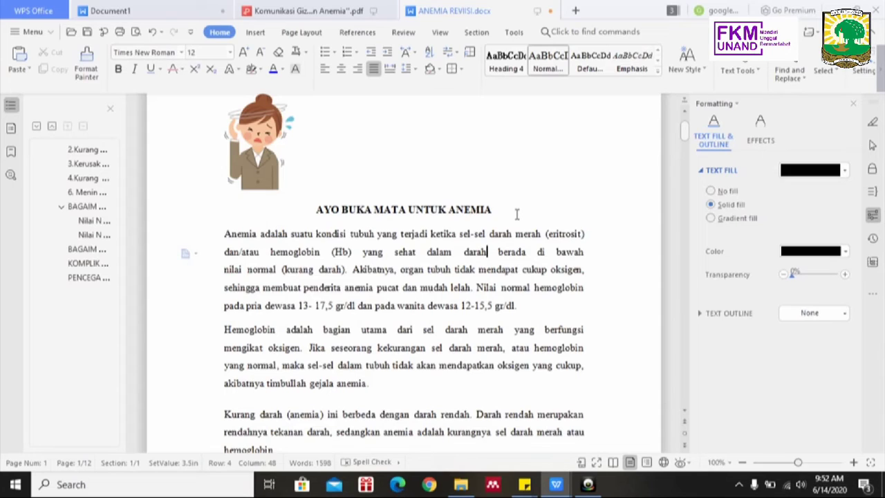
left_click(478, 348)
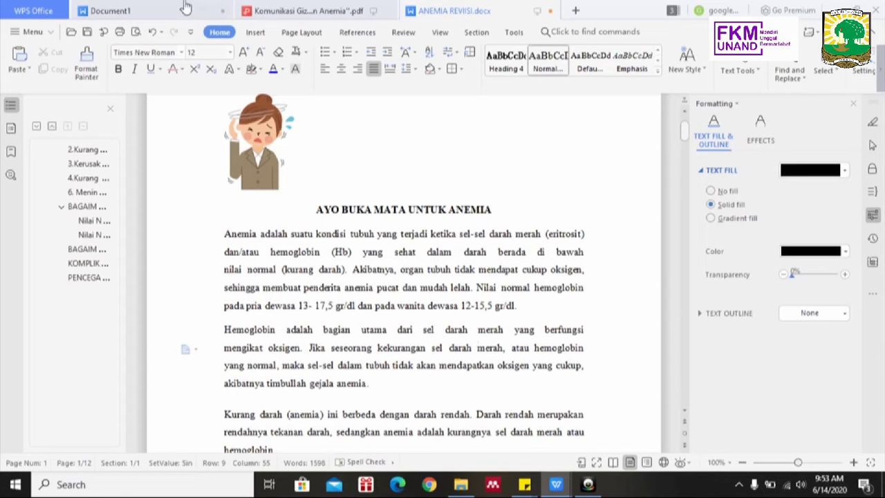
Step: Switch back to Document1 and select the horizontal gold strip along the page's top edge
left_click(153, 7)
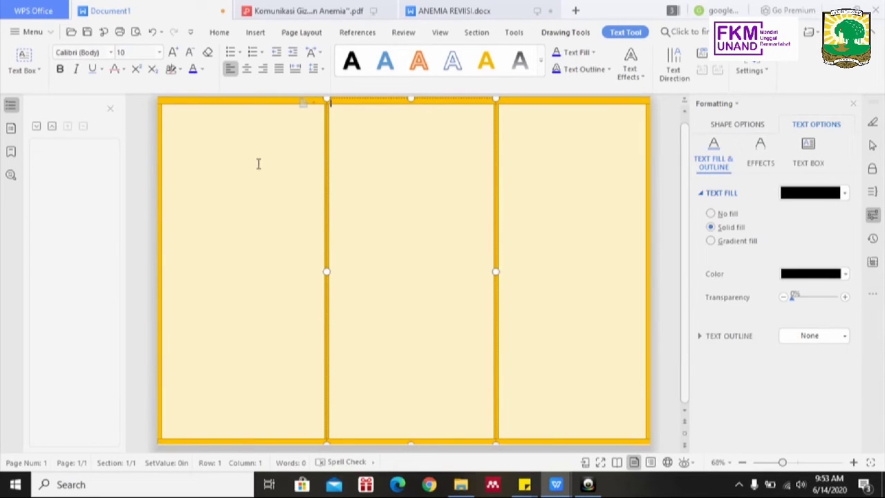
left_click(246, 101)
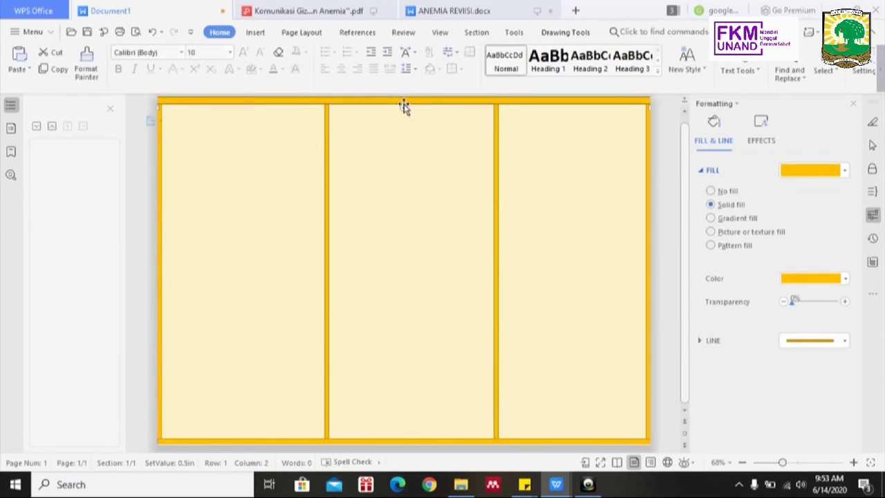